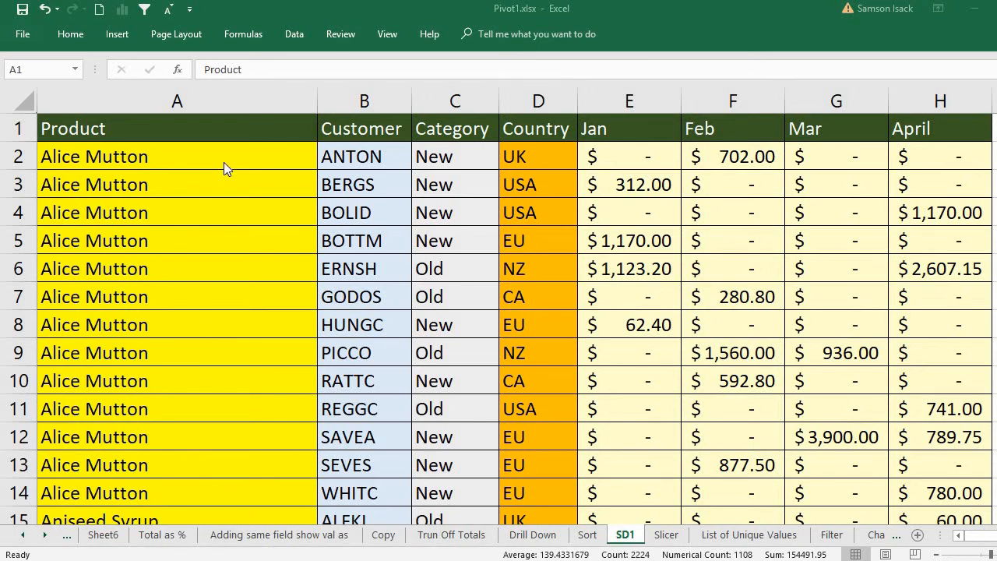
# - Review the SD1 data's column headers from Product to Country and the first row's sales cells for Jan to April
pyautogui.hotkey('ctrl', 'a')
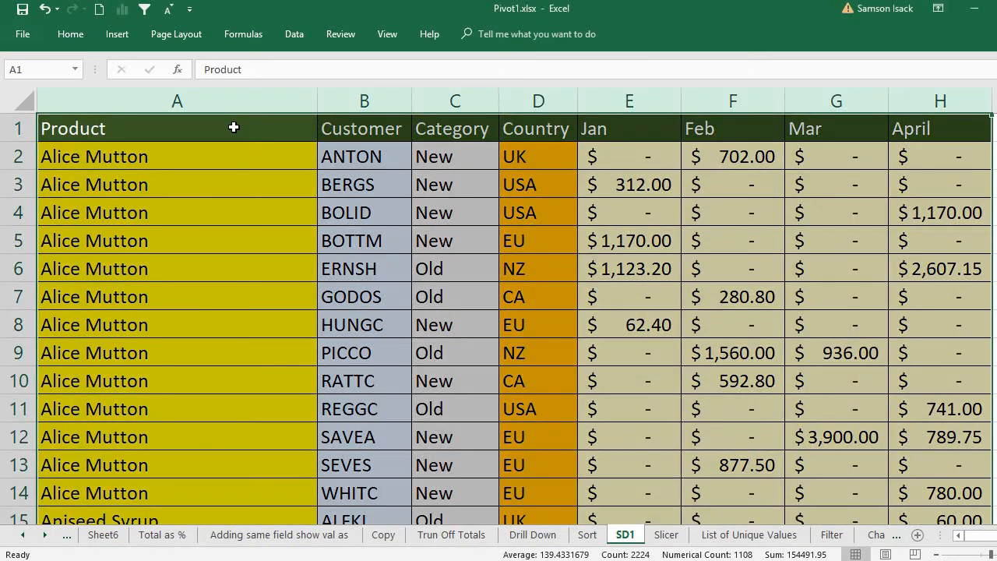
pyautogui.click(232, 127)
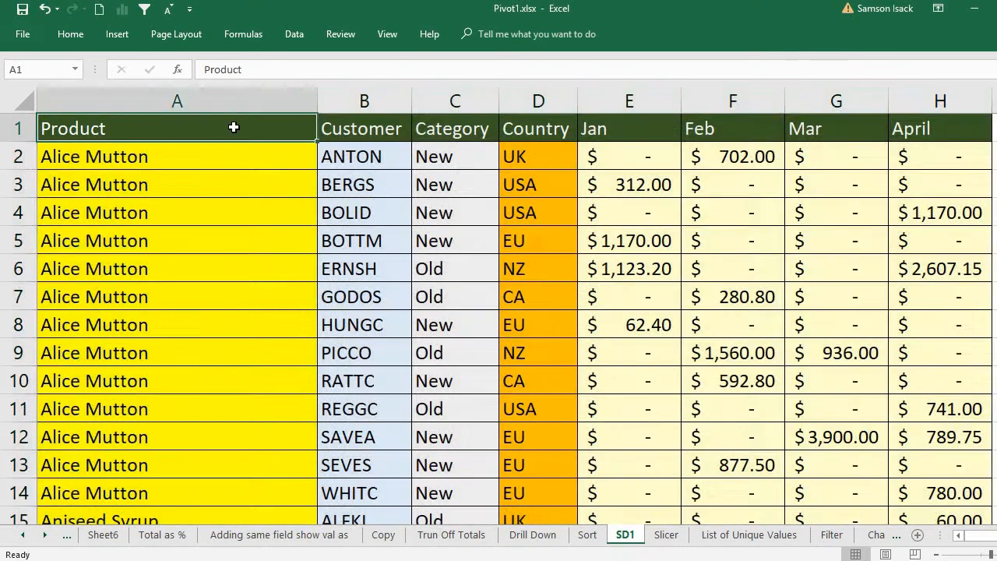
pyautogui.click(397, 130)
pyautogui.click(454, 133)
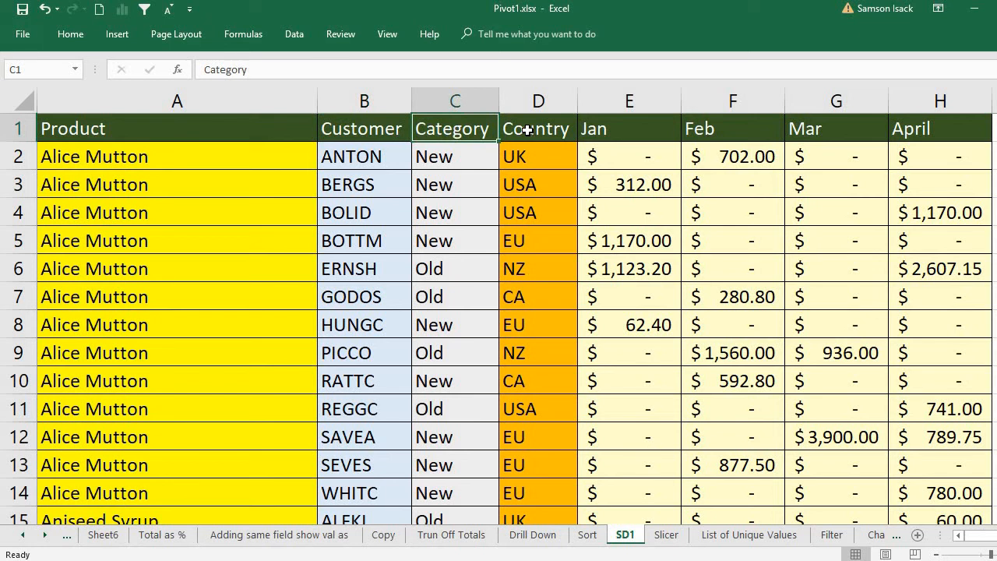
pyautogui.click(528, 130)
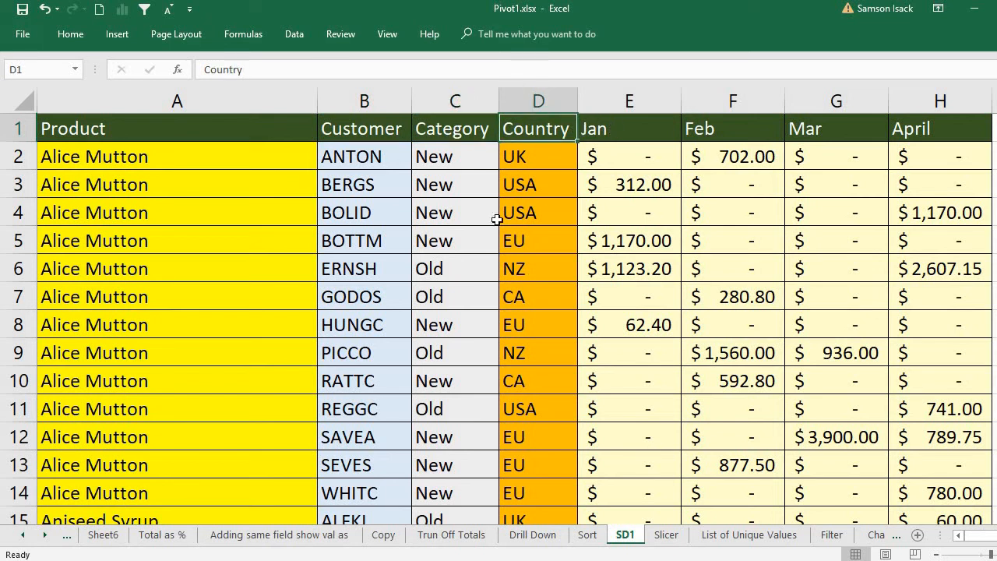
pyautogui.click(653, 158)
pyautogui.click(762, 159)
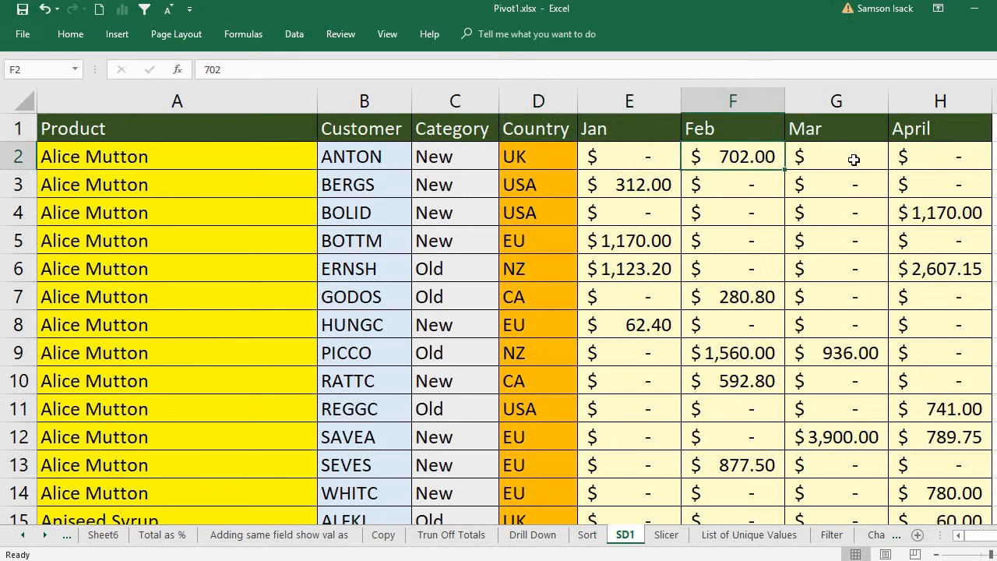
pyautogui.click(854, 160)
pyautogui.click(939, 153)
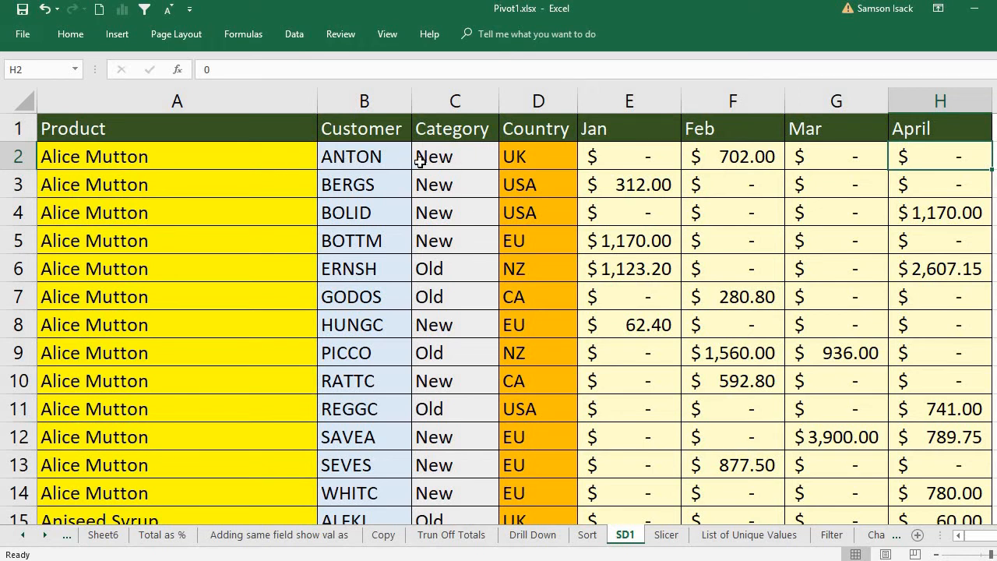
# - Examine the first Alice Mutton record field by field and check how far the data extends down the Product column
pyautogui.click(165, 162)
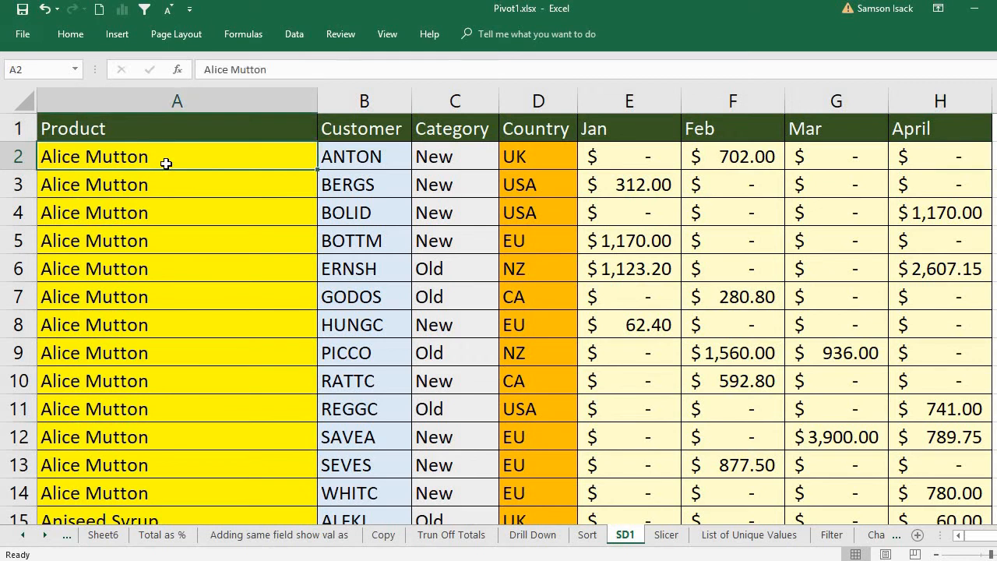
pyautogui.click(349, 157)
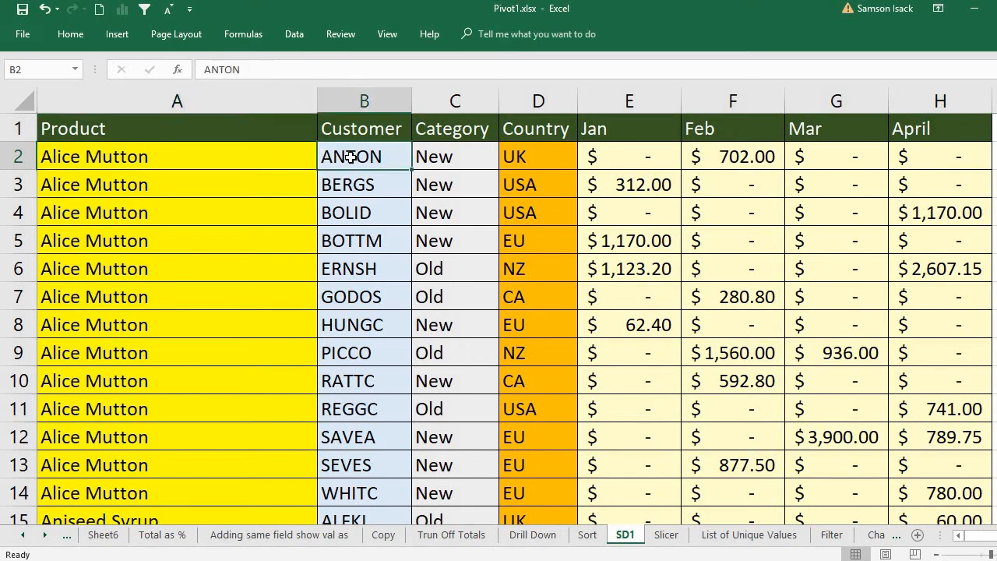
pyautogui.click(748, 153)
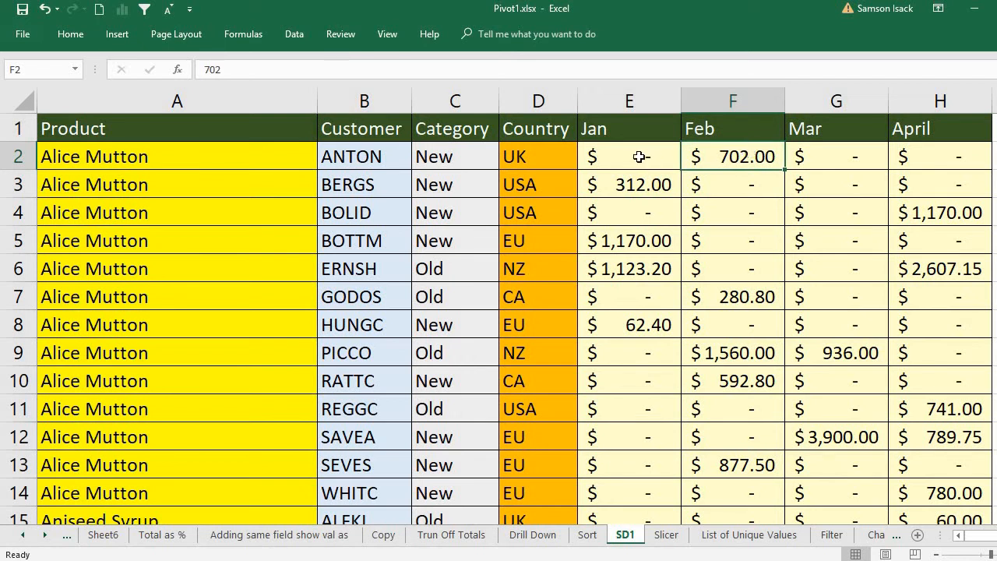
pyautogui.click(156, 159)
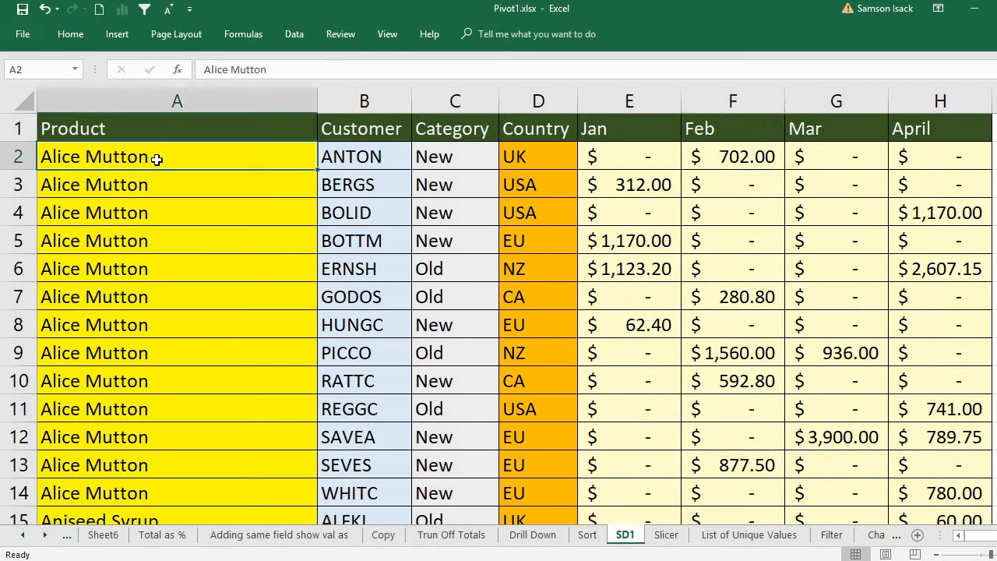
pyautogui.click(359, 156)
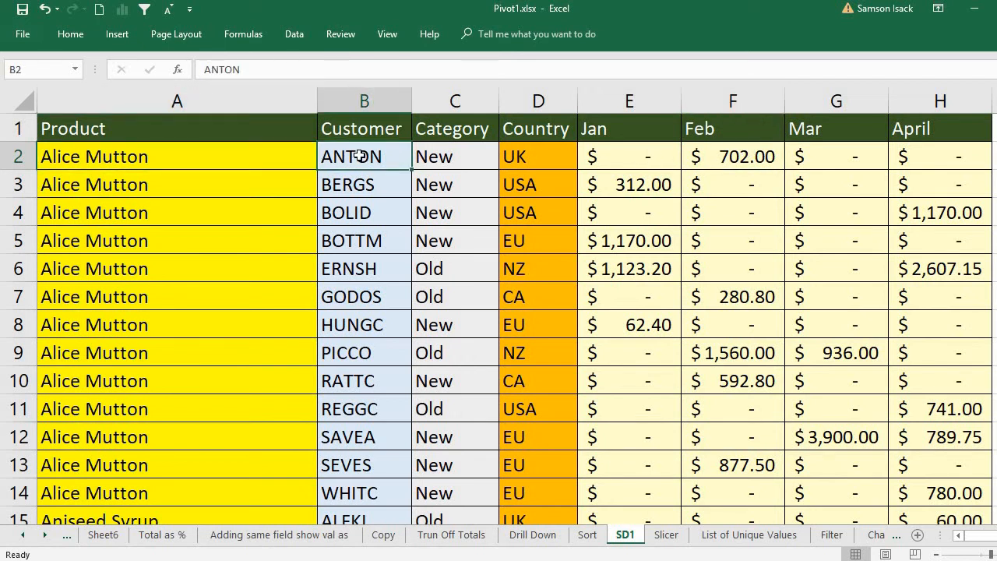
pyautogui.click(461, 159)
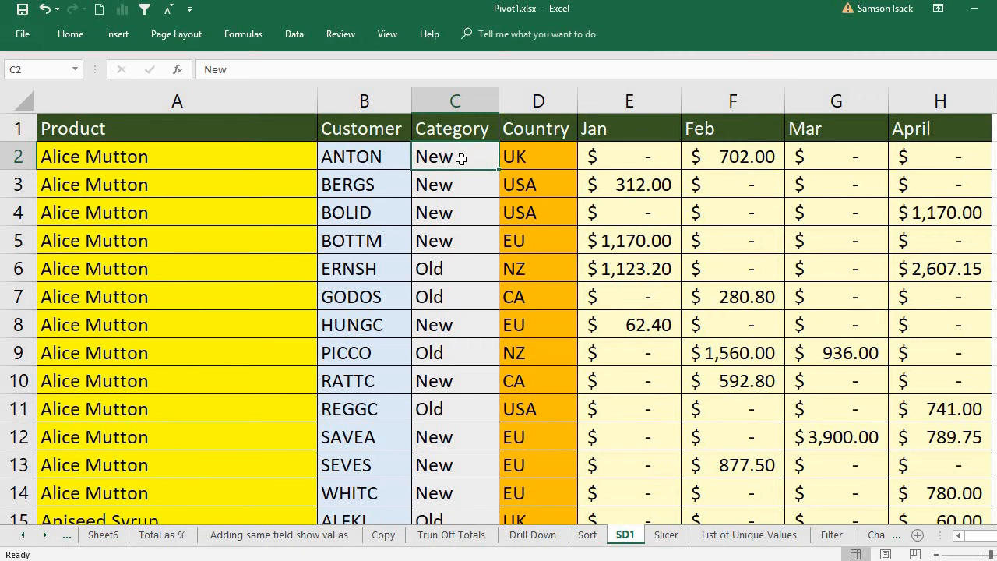
pyautogui.click(568, 154)
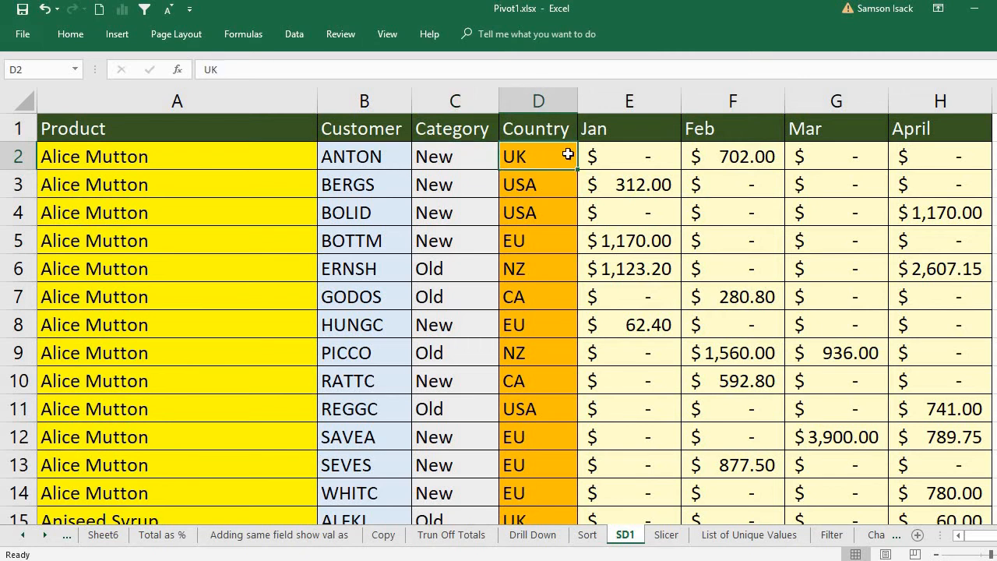
pyautogui.click(241, 162)
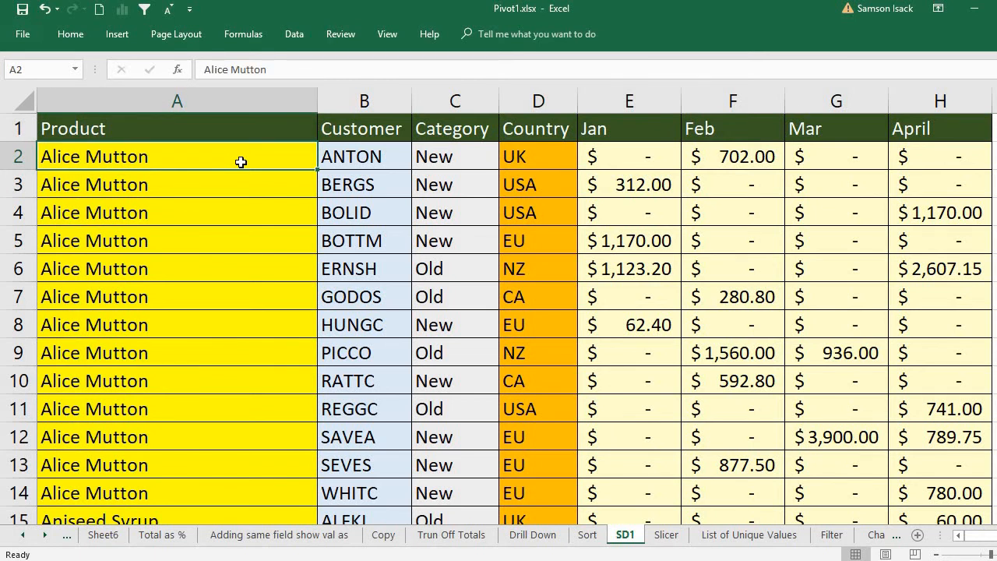
pyautogui.hotkey('ctrl', 'Down')
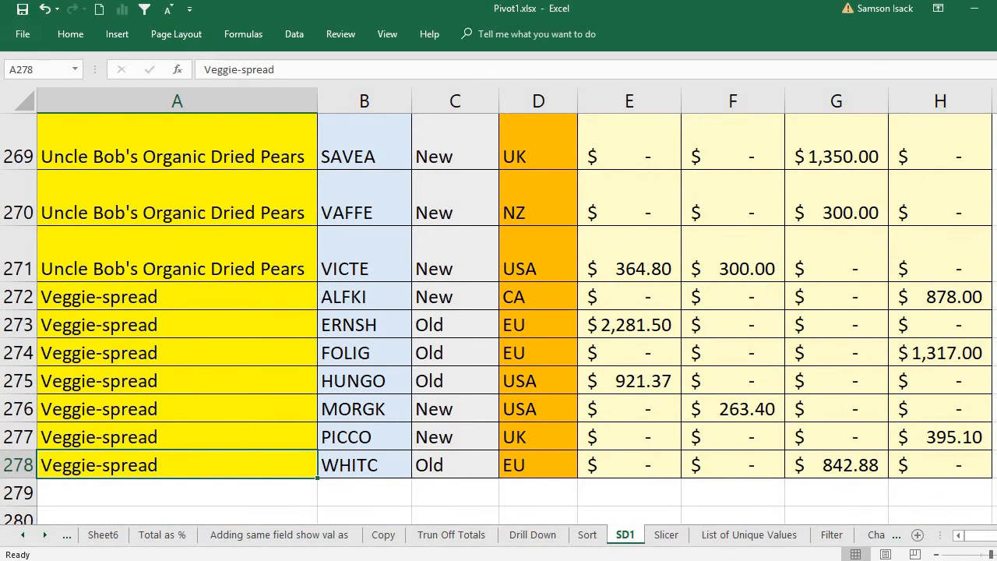
pyautogui.scroll(20, 499, 311)
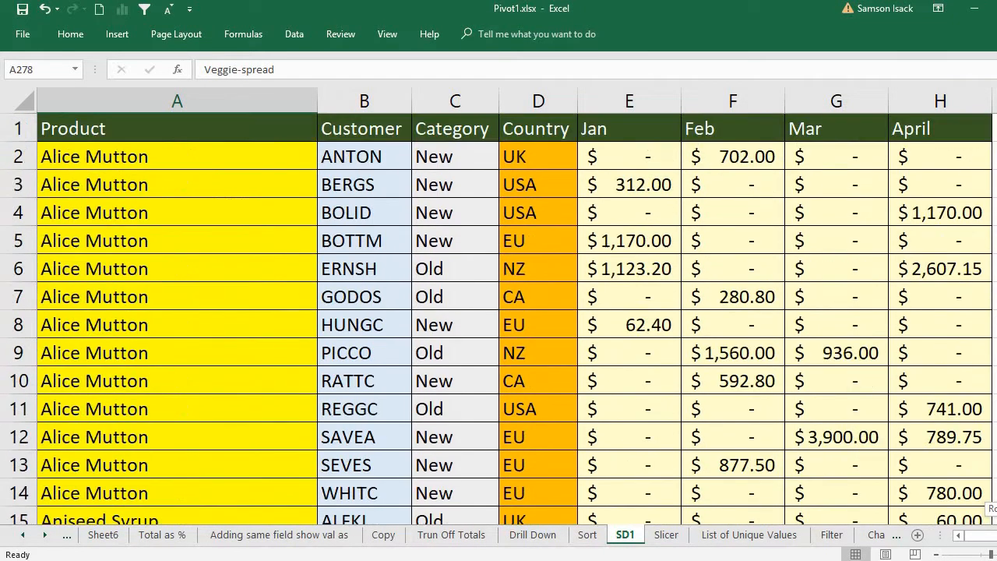
pyautogui.click(266, 133)
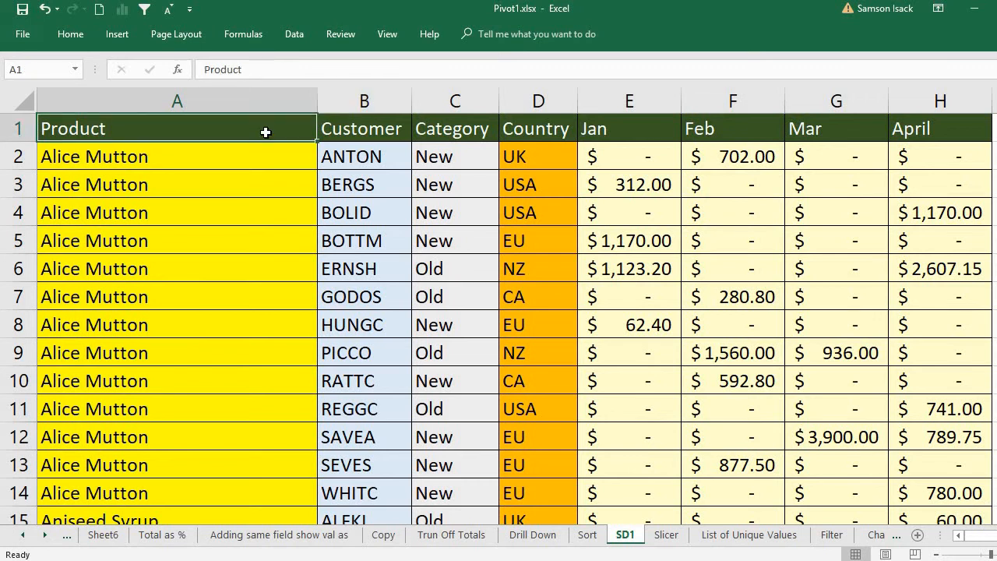
# - Select columns A to H of the SD1 sheet and start a PivotTable using that range as its source
pyautogui.click(219, 100)
pyautogui.moveTo(220, 102)
pyautogui.mouseDown()
pyautogui.moveTo(506, 127)
pyautogui.moveTo(696, 92)
pyautogui.moveTo(918, 122)
pyautogui.mouseUp()
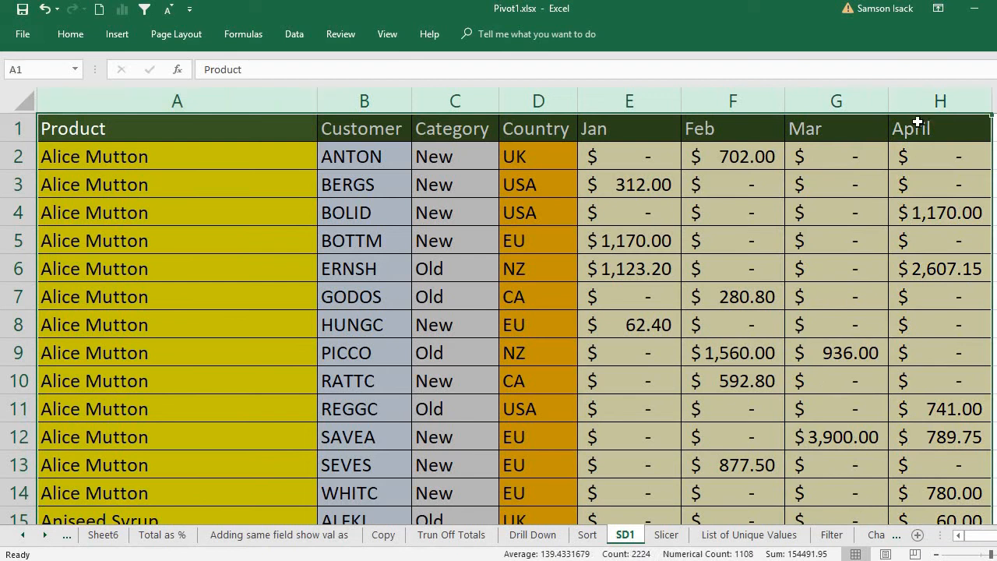
pyautogui.click(122, 38)
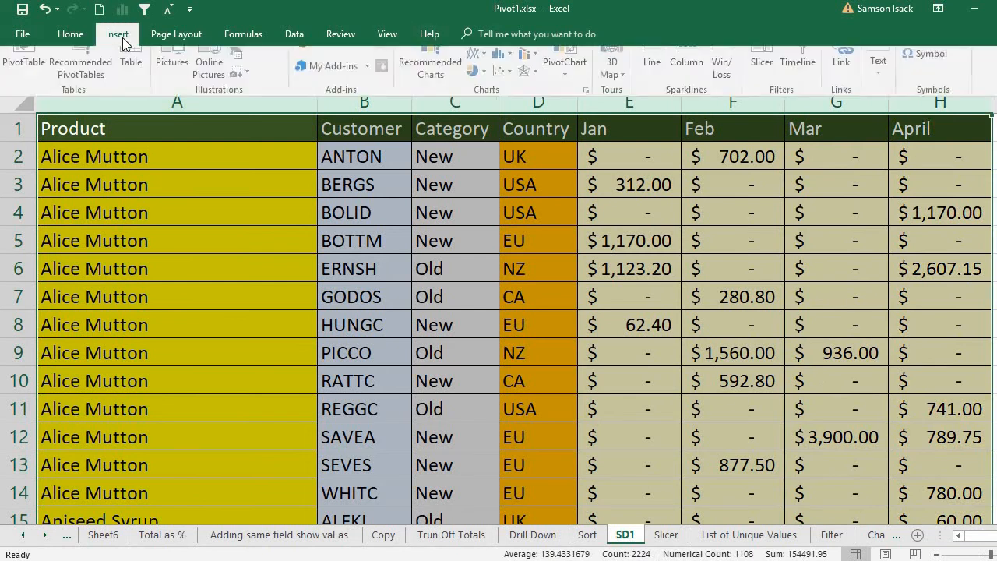
pyautogui.click(21, 83)
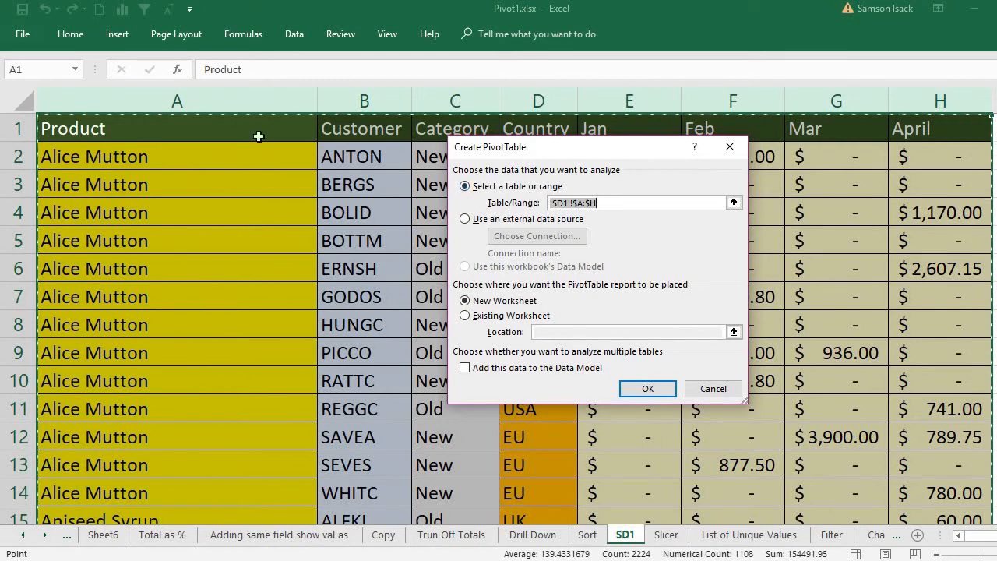
pyautogui.click(605, 208)
# - Place the PivotTable on the existing Slicer worksheet at cell A1 and create it
pyautogui.click(516, 319)
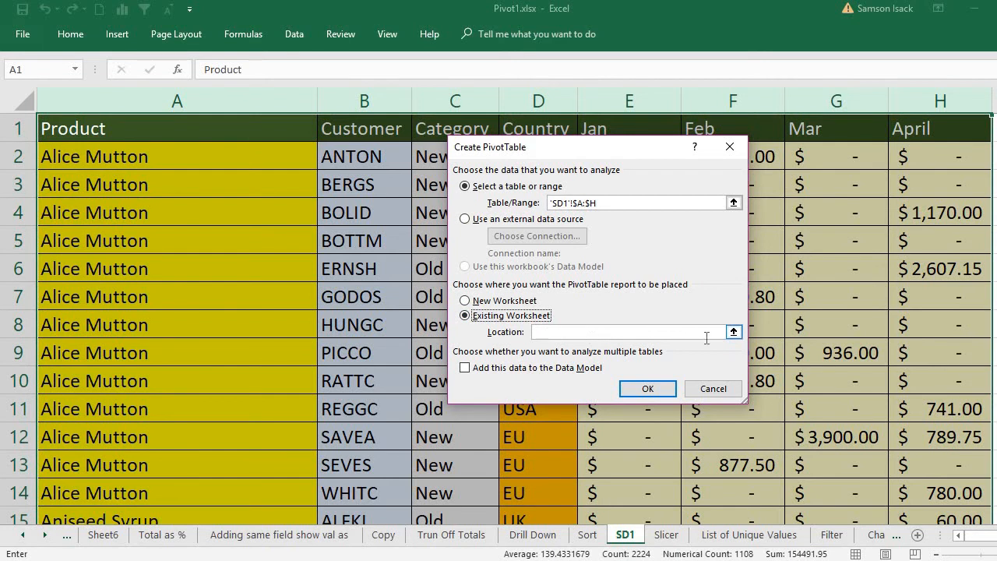
pyautogui.click(733, 332)
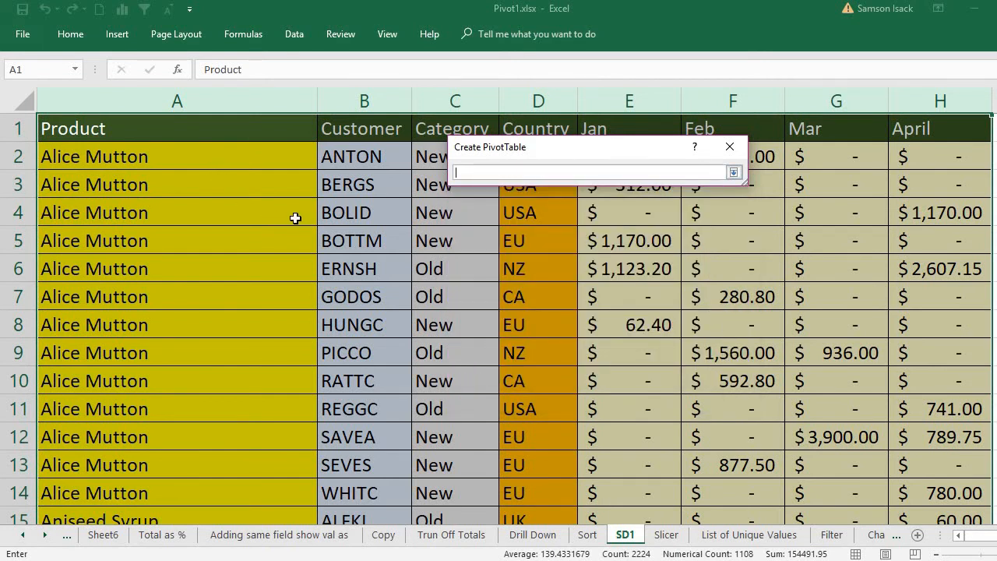
pyautogui.click(666, 535)
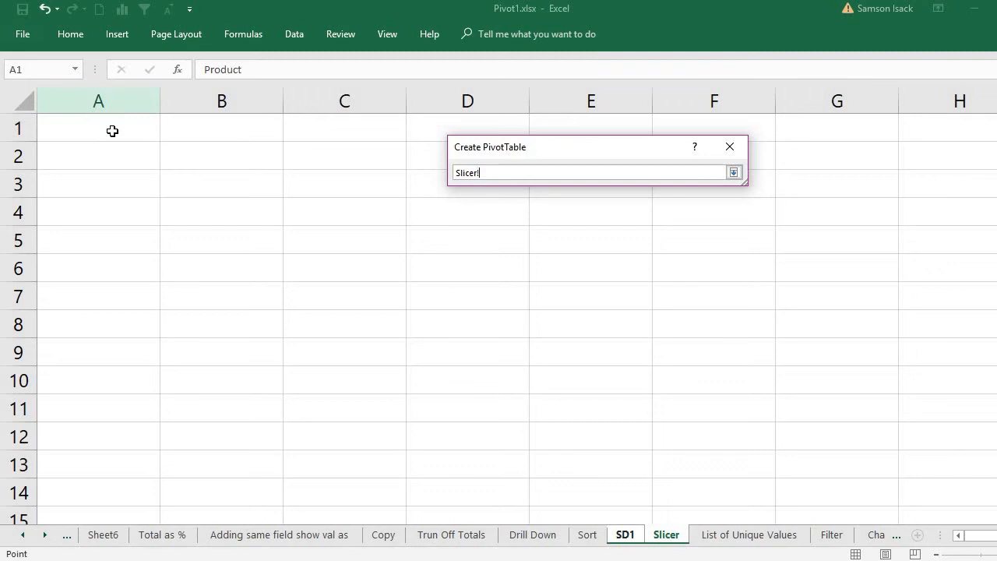
pyautogui.click(110, 128)
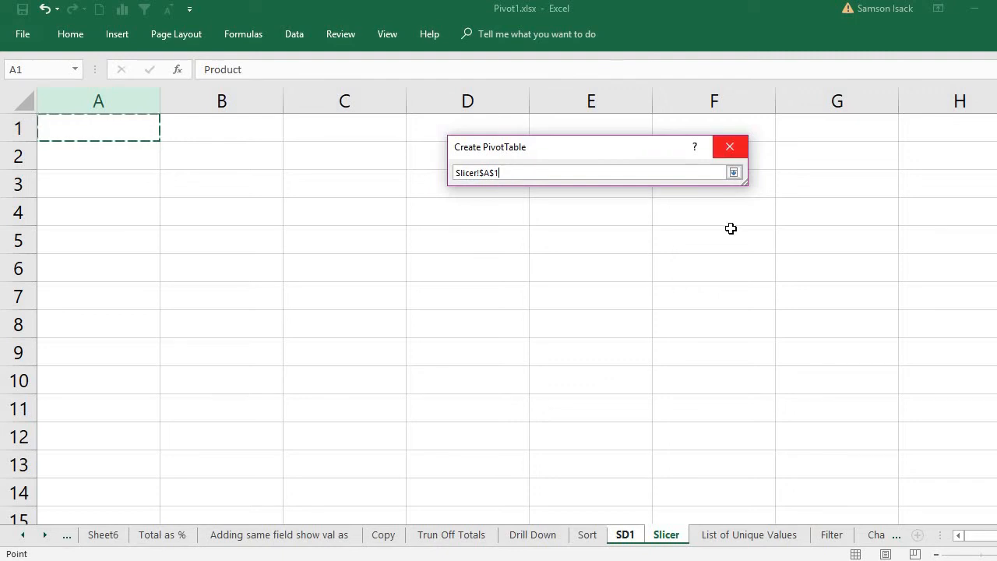
pyautogui.click(734, 173)
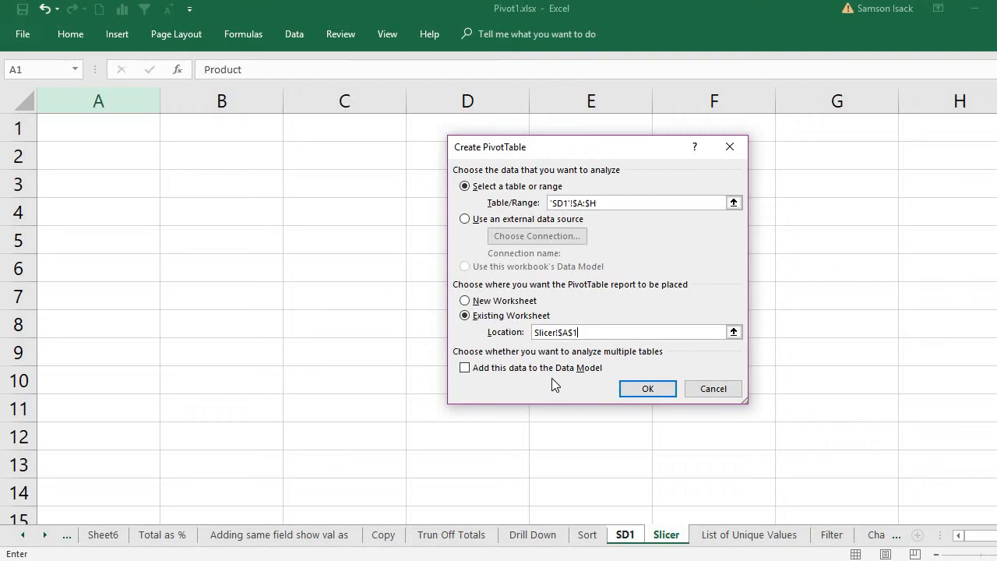
pyautogui.click(645, 386)
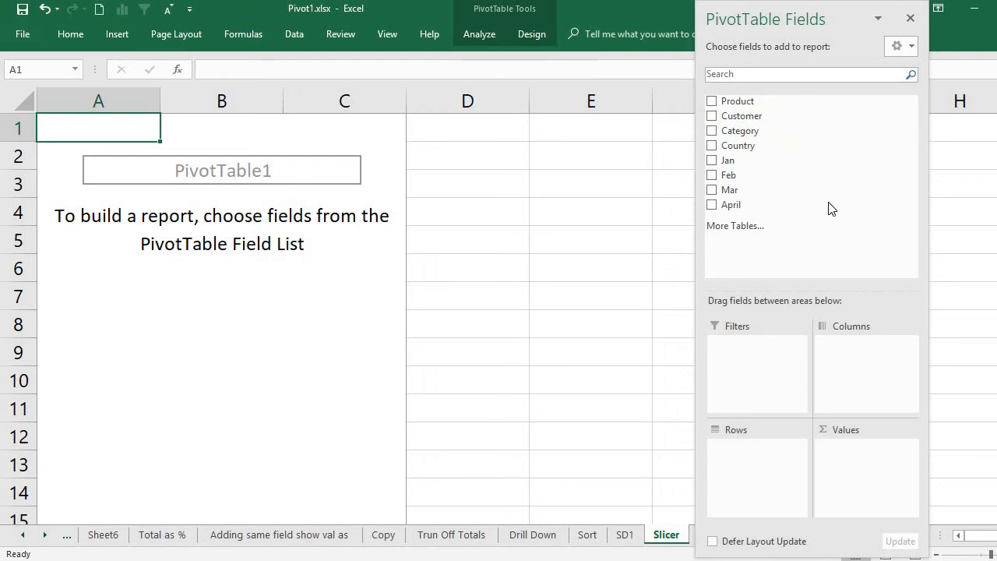
# - Lay out the PivotTable with Product as rows, the sum of Jan as values and Category as columns
pyautogui.click(796, 371)
pyautogui.click(740, 107)
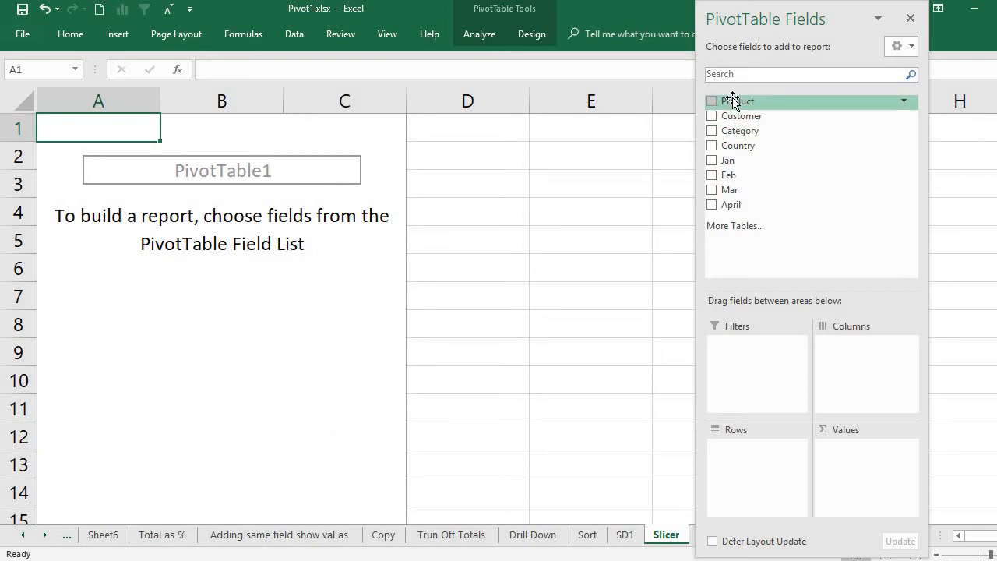
pyautogui.moveTo(732, 102); pyautogui.dragTo(767, 467)
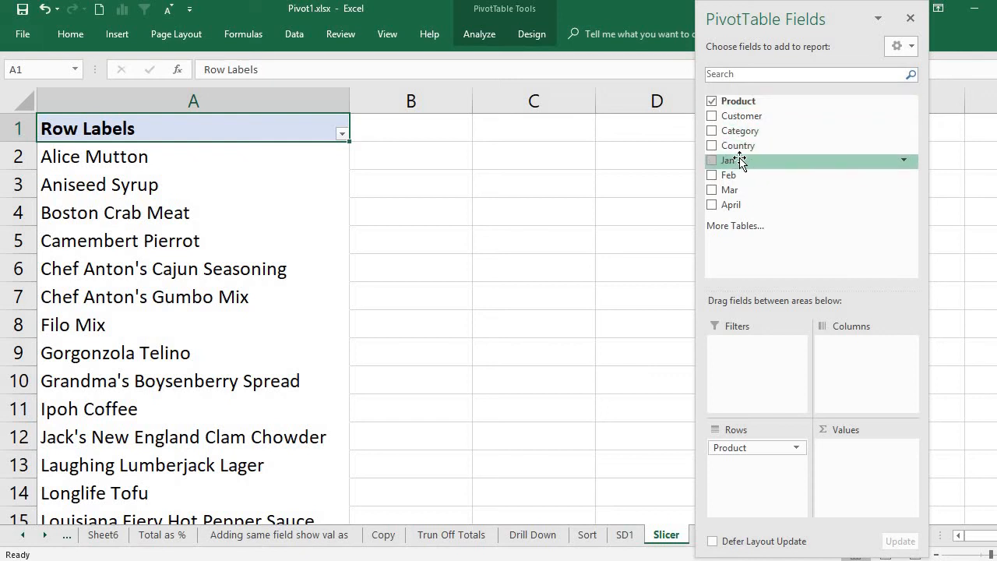
pyautogui.moveTo(740, 161); pyautogui.dragTo(878, 485)
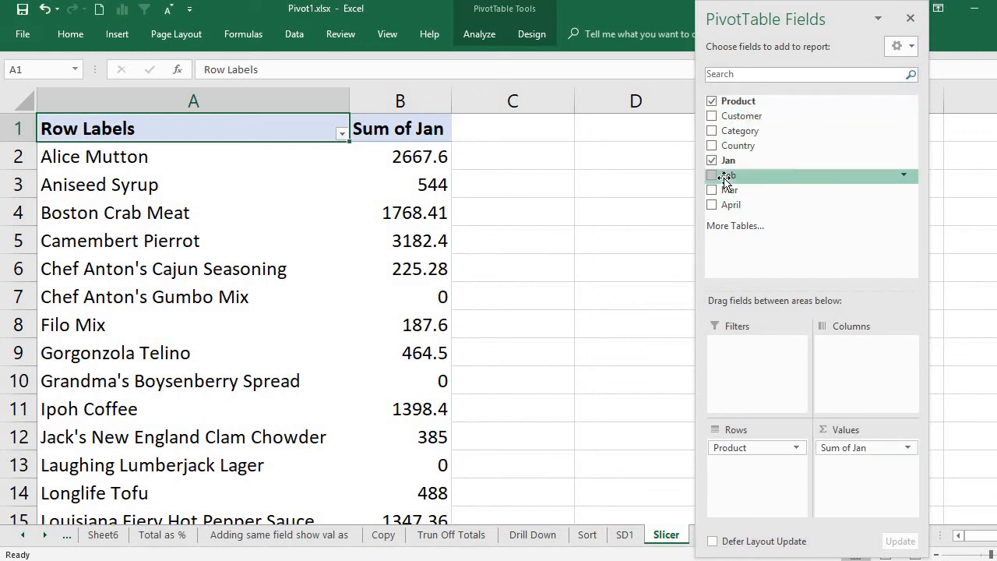
pyautogui.moveTo(719, 133); pyautogui.dragTo(866, 336)
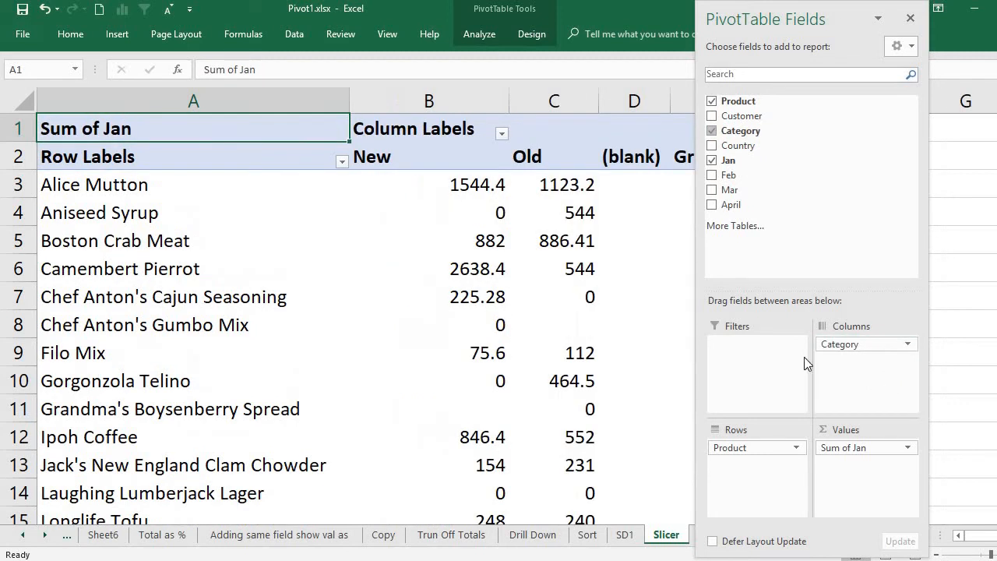
# - Rename the PivotTable's Column Labels header in B1 to CATEGORY
pyautogui.doubleClick(479, 128)
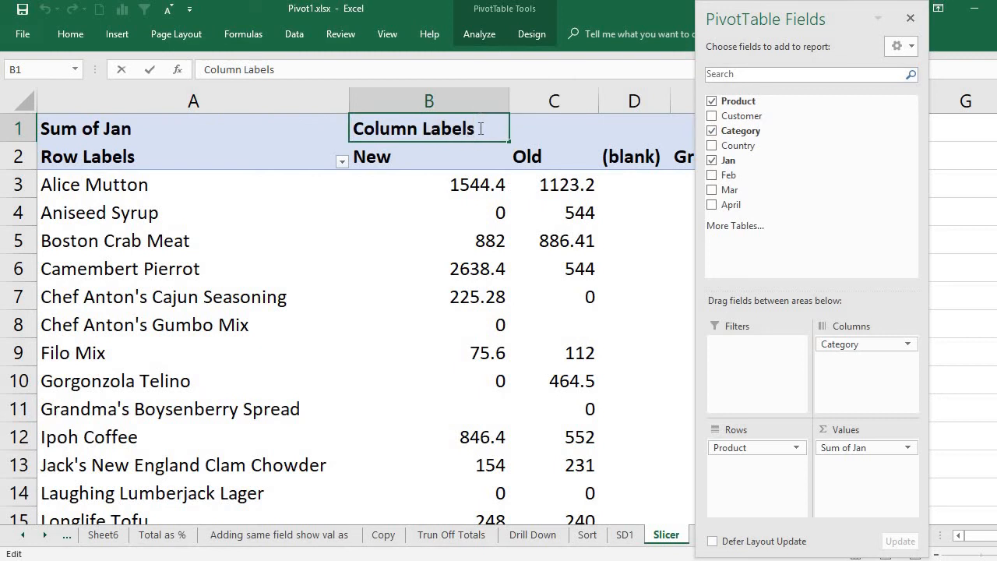
pyautogui.moveTo(479, 129); pyautogui.dragTo(322, 125)
pyautogui.write('CAT')
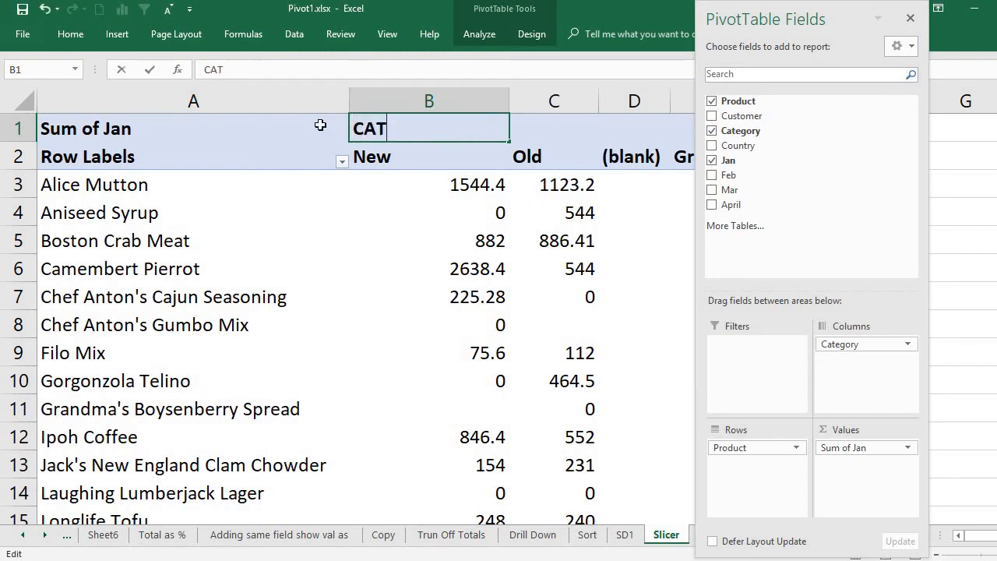
pyautogui.write('EGORY')
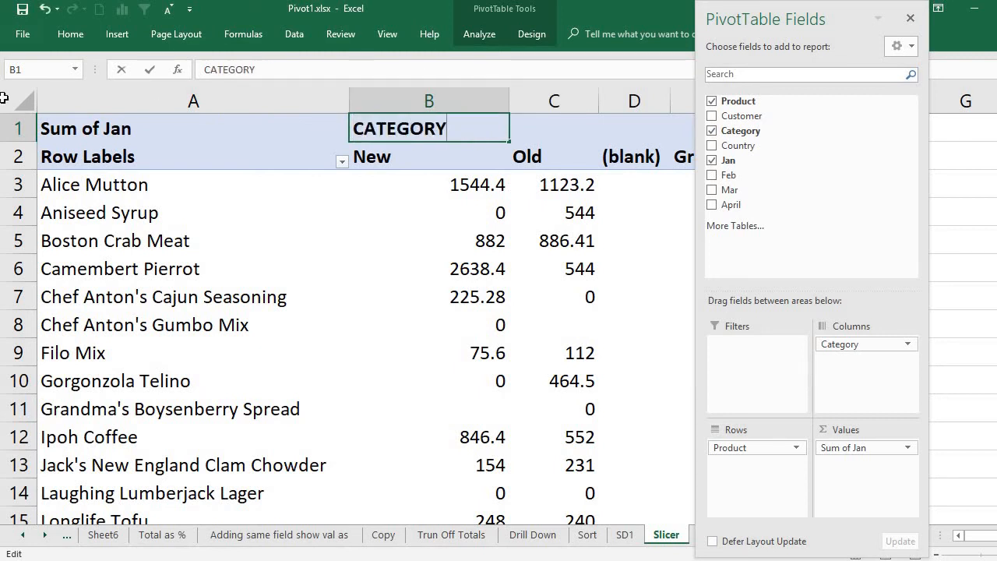
# - Rename the PivotTable's Row Labels header in A2 to PRODUCTS
pyautogui.click(81, 155)
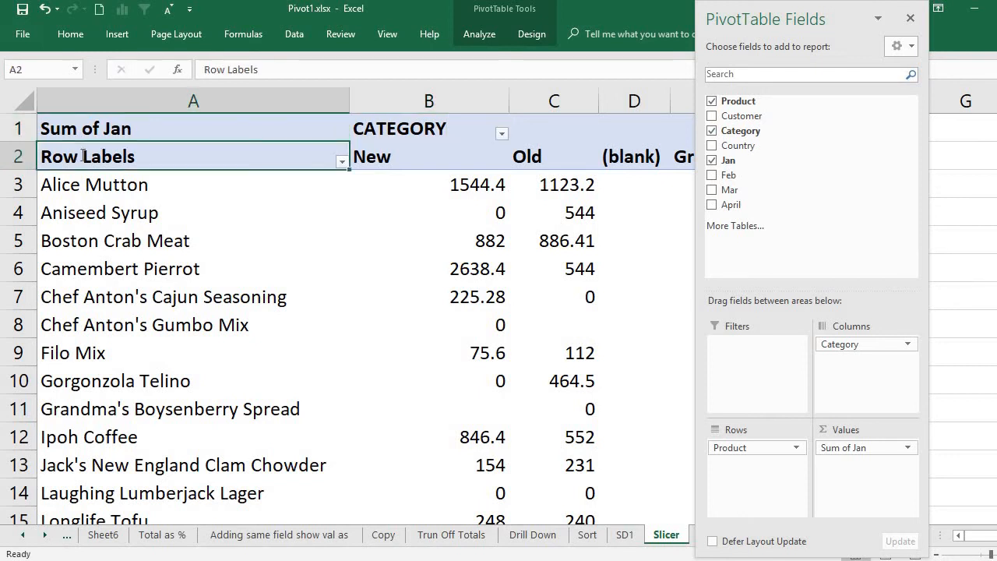
pyautogui.doubleClick(83, 156)
pyautogui.press('Home')
pyautogui.hotkey('shift', 'End')
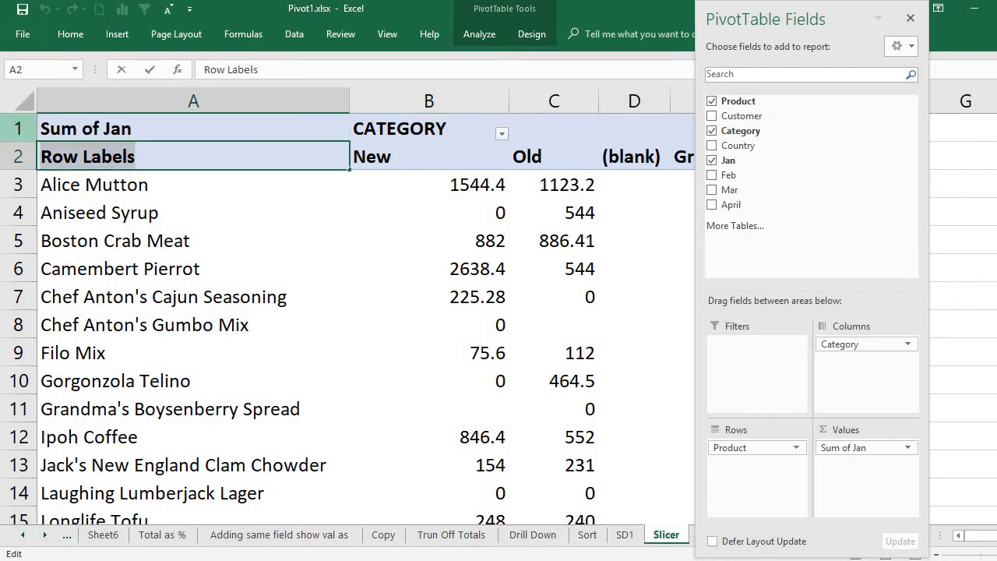
pyautogui.write('PRODUCTS')
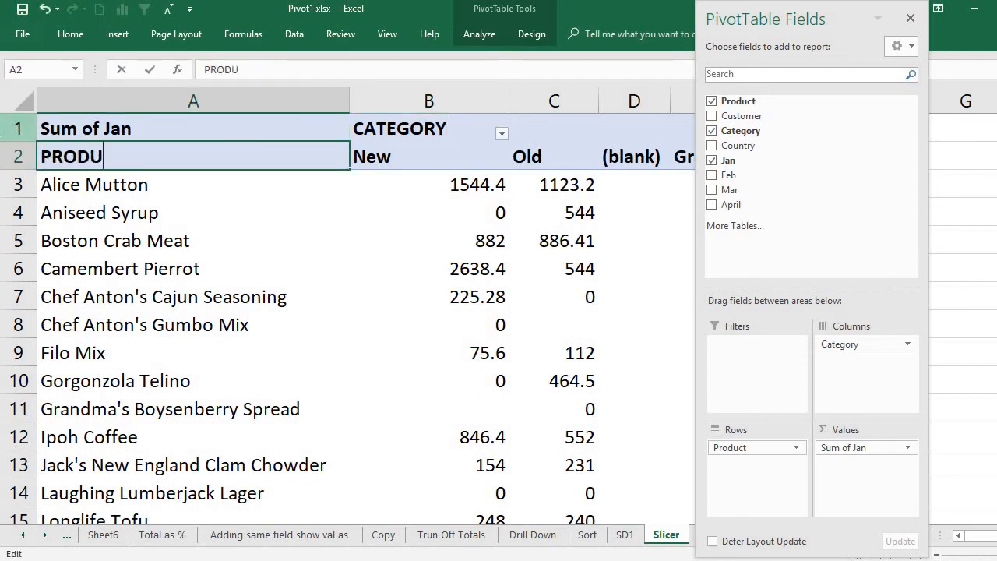
pyautogui.click(432, 146)
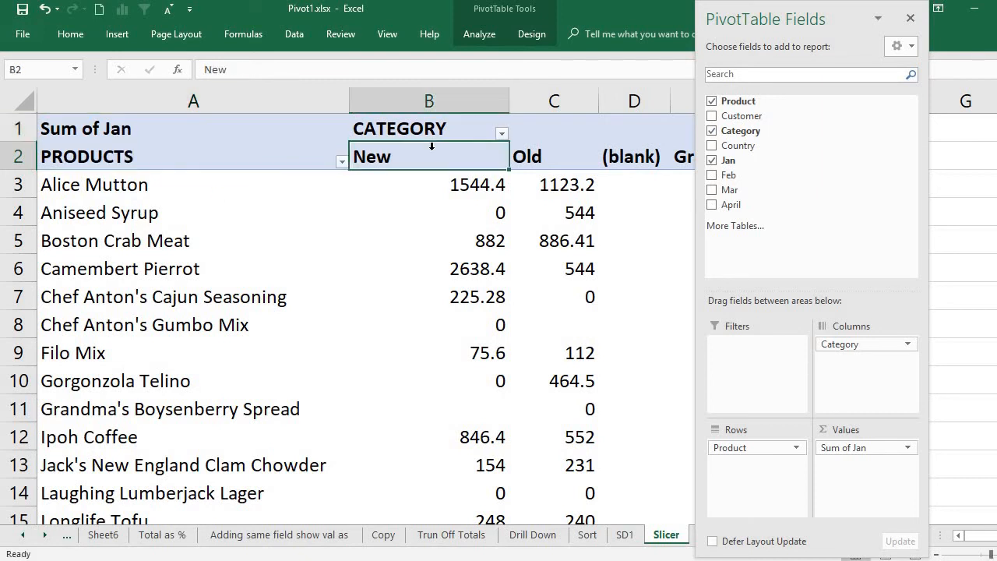
# - Filter the PivotTable's CATEGORY columns to exclude (blank), and hide the PivotTable field list
pyautogui.click(502, 135)
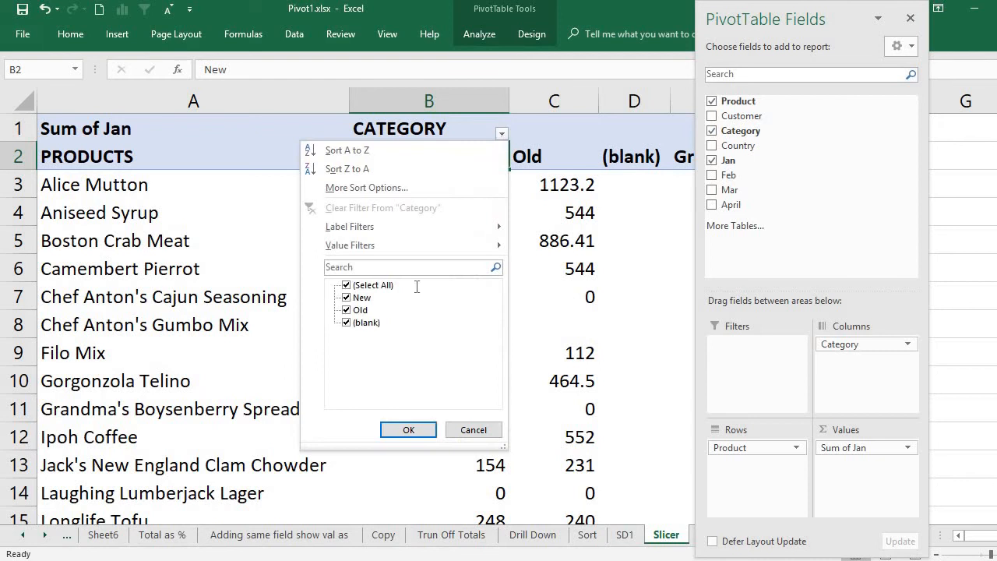
pyautogui.click(347, 322)
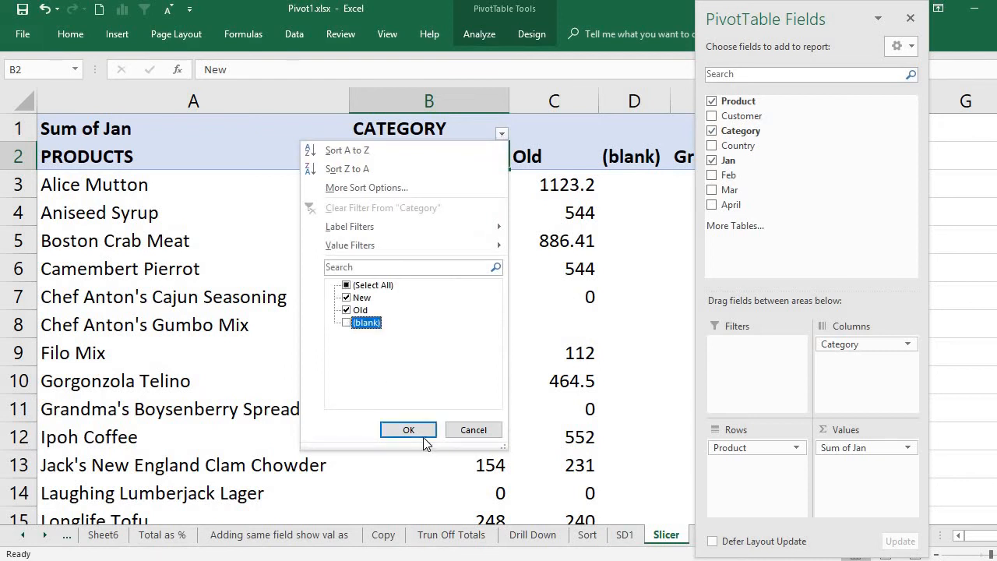
pyautogui.click(422, 430)
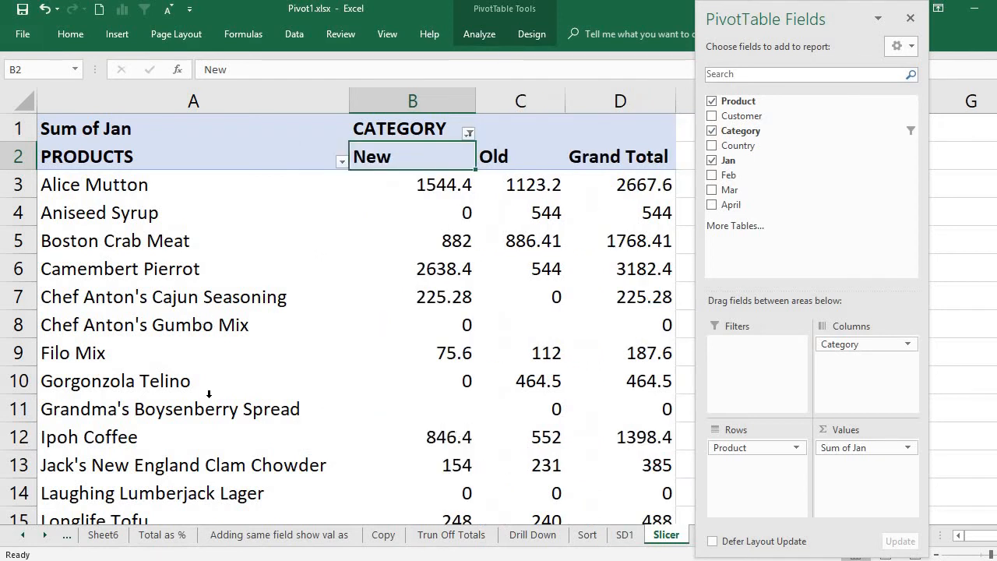
pyautogui.scroll(-7, 343, 311)
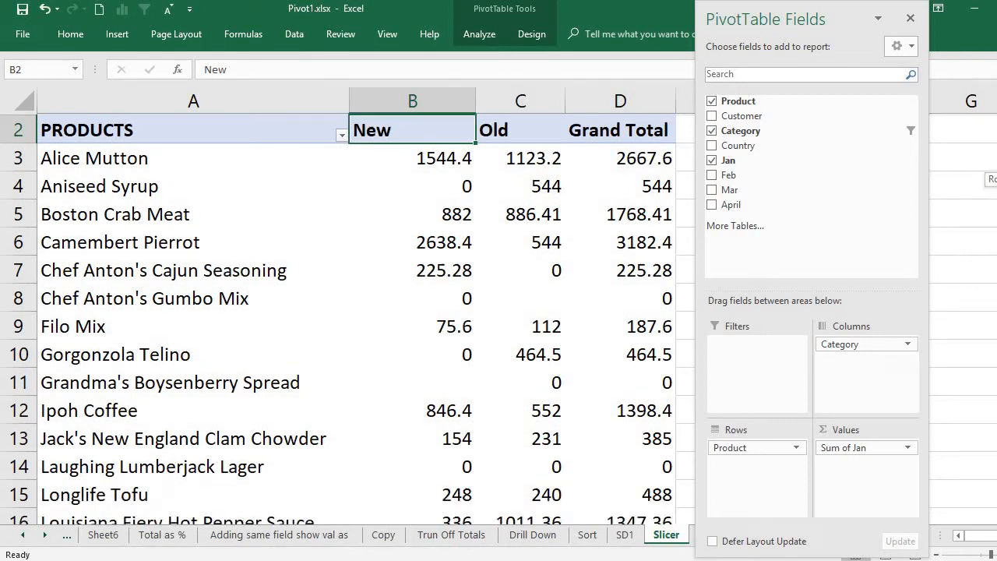
pyautogui.scroll(7, 342, 311)
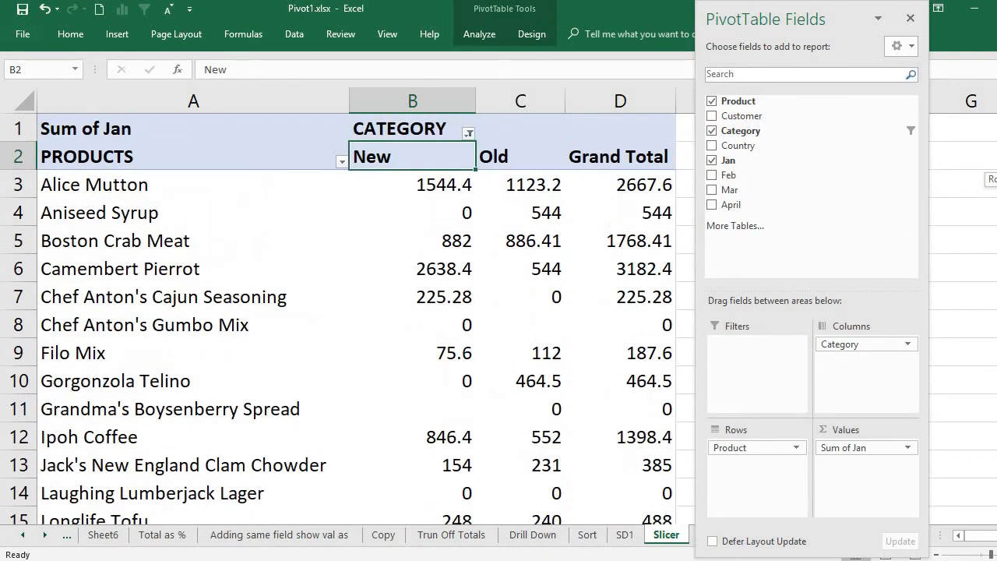
pyautogui.scroll(-5, 342, 312)
pyautogui.scroll(5, 343, 312)
pyautogui.click(911, 18)
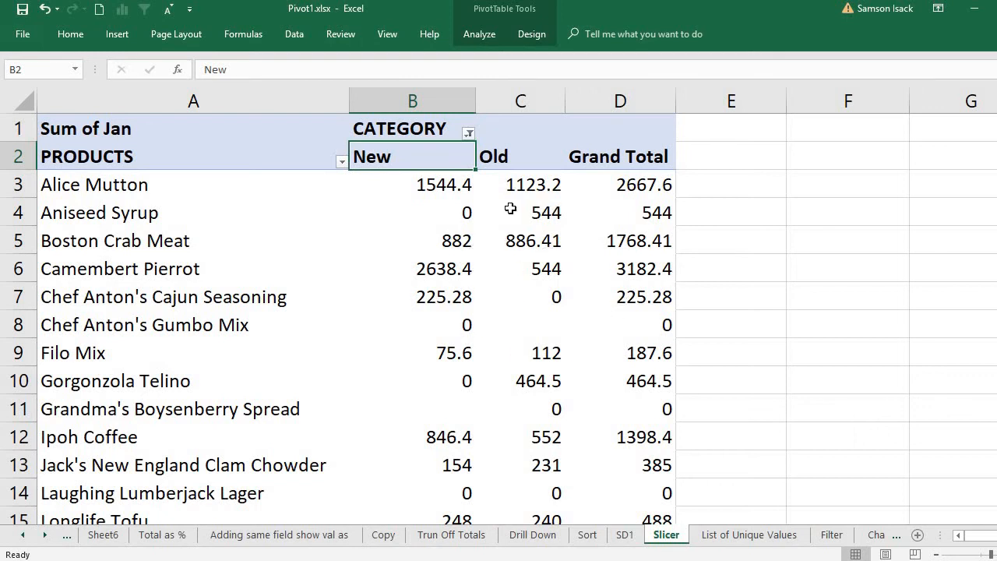
# - Rename the PivotTable's value header in A1 to Sum of Jan Sales
pyautogui.click(202, 126)
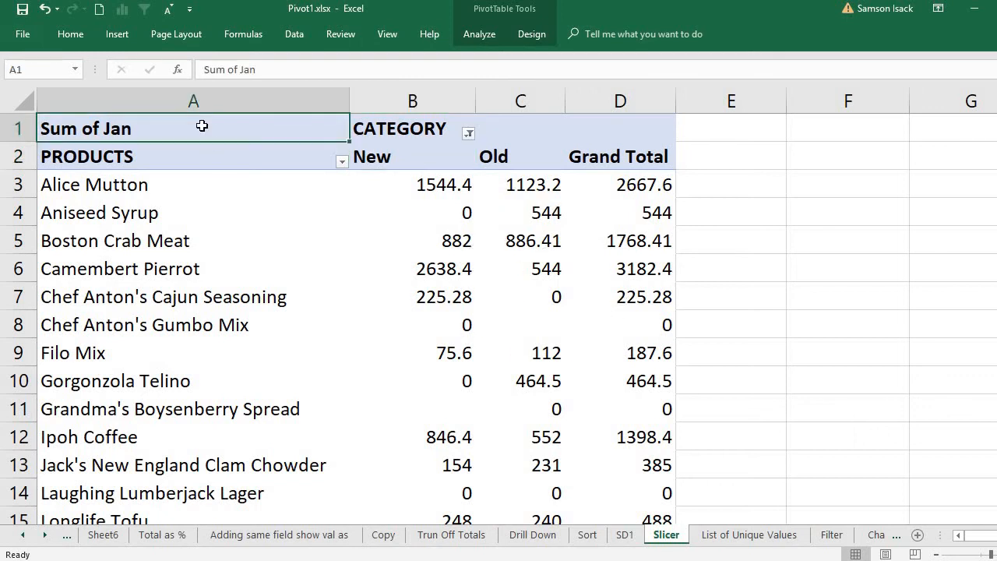
pyautogui.doubleClick(201, 126)
pyautogui.write('Sales')
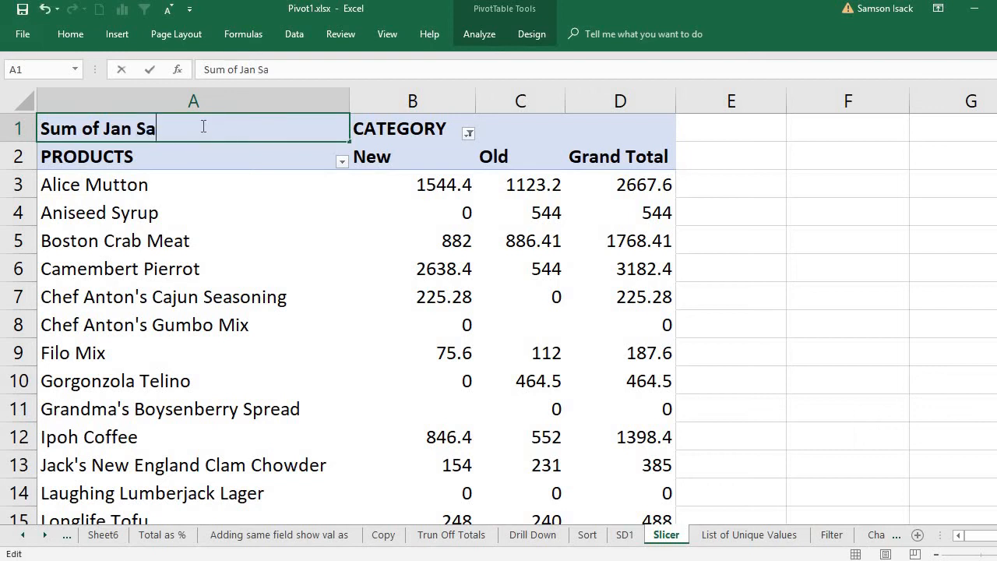
pyautogui.click(491, 258)
# - Examine individual products' January sales in the New and Old columns, including those of Alice Mutton
pyautogui.click(430, 258)
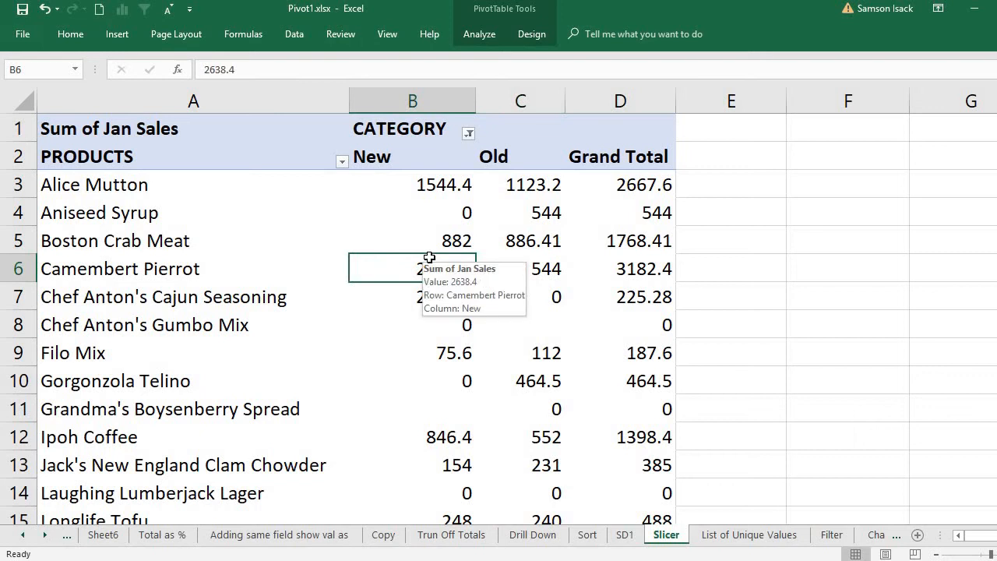
pyautogui.click(430, 230)
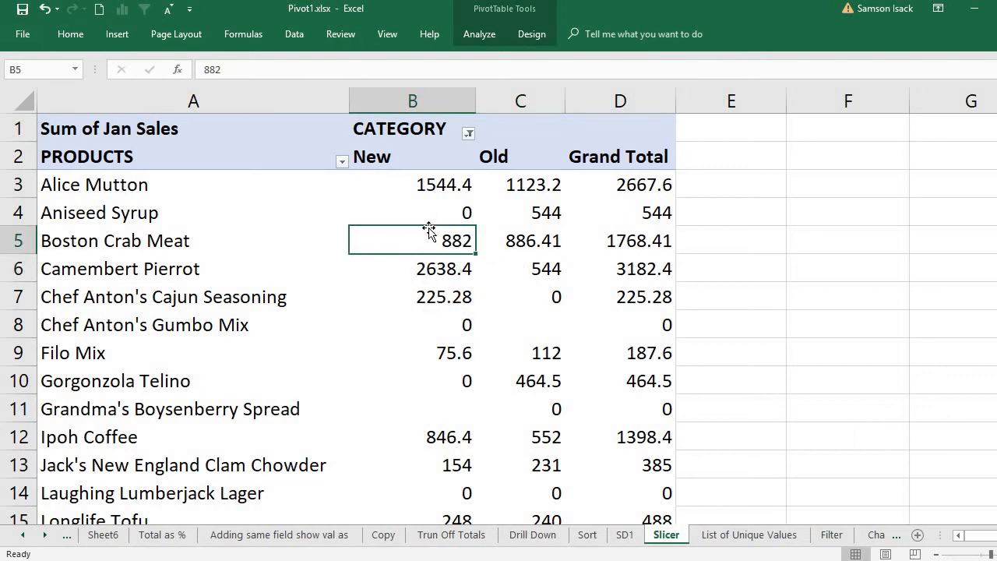
pyautogui.click(252, 189)
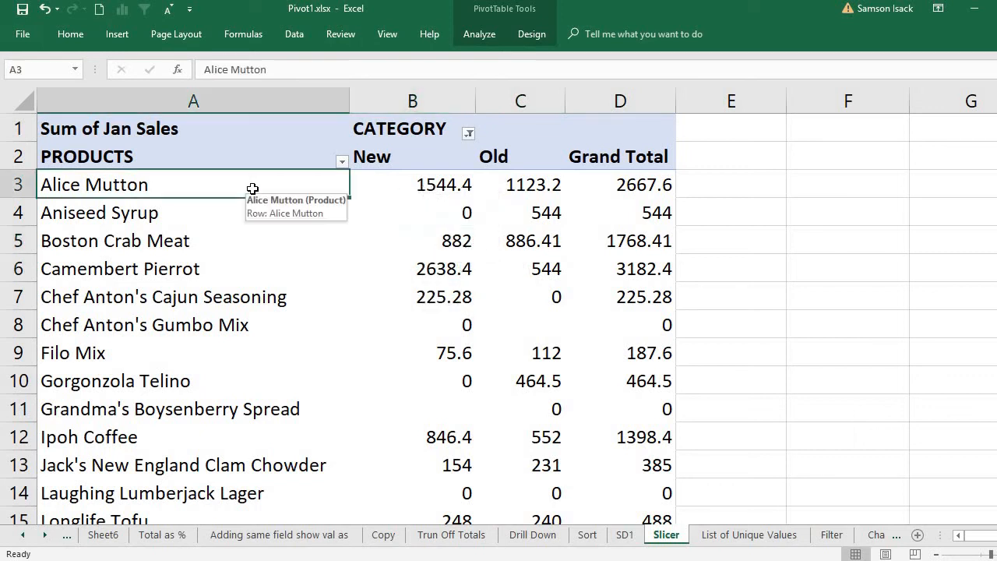
pyautogui.click(410, 190)
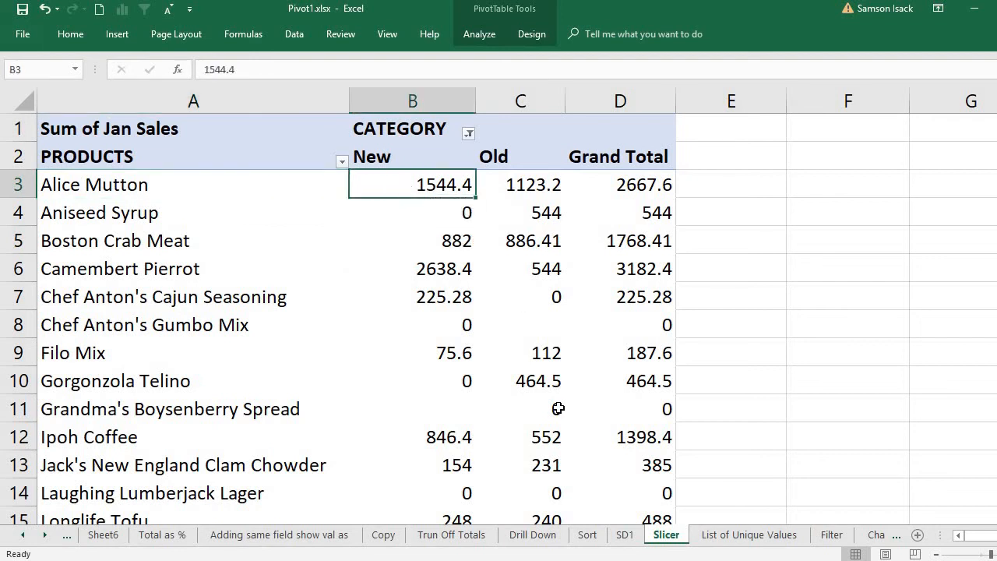
pyautogui.moveTo(558, 408)
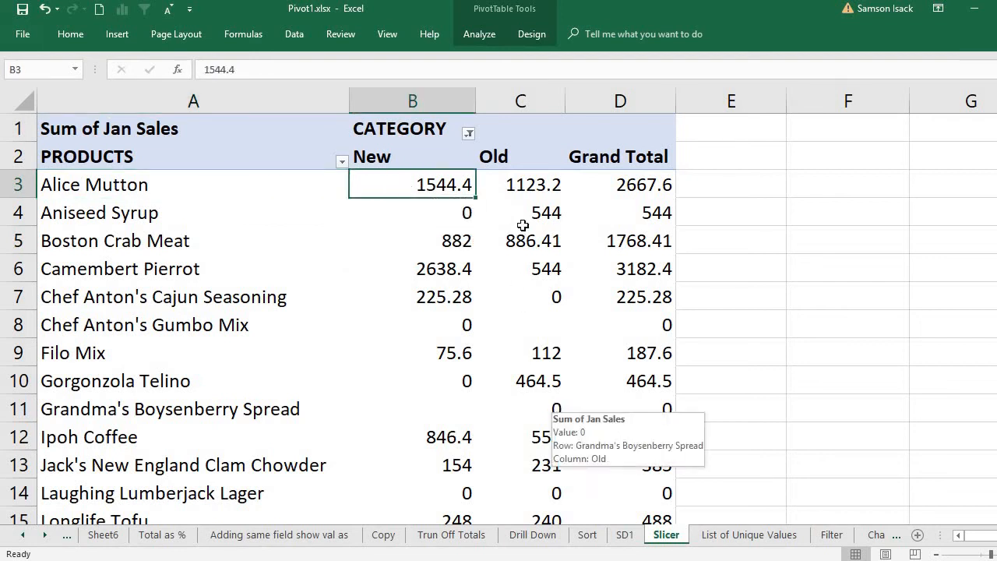
pyautogui.click(529, 186)
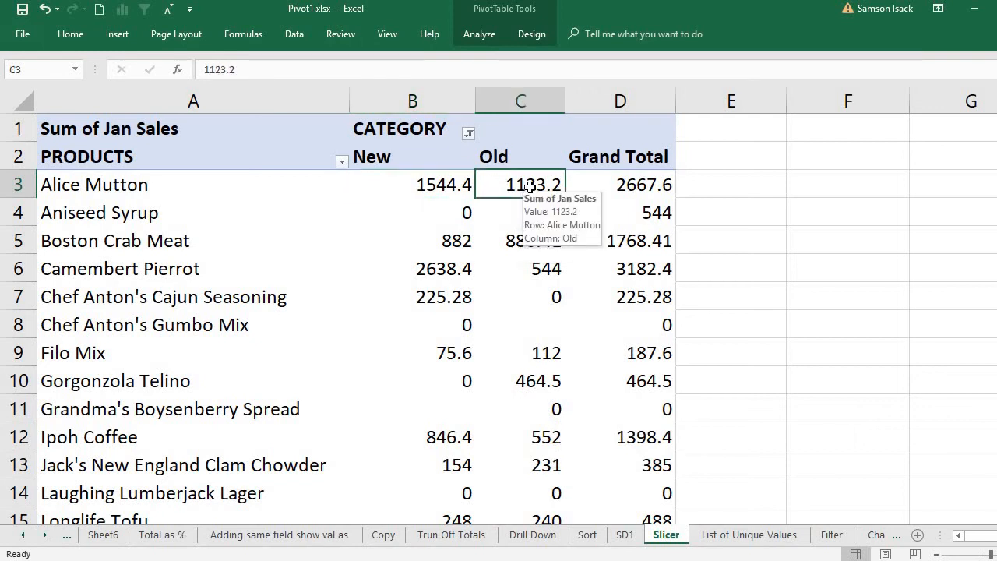
pyautogui.click(449, 303)
pyautogui.click(531, 36)
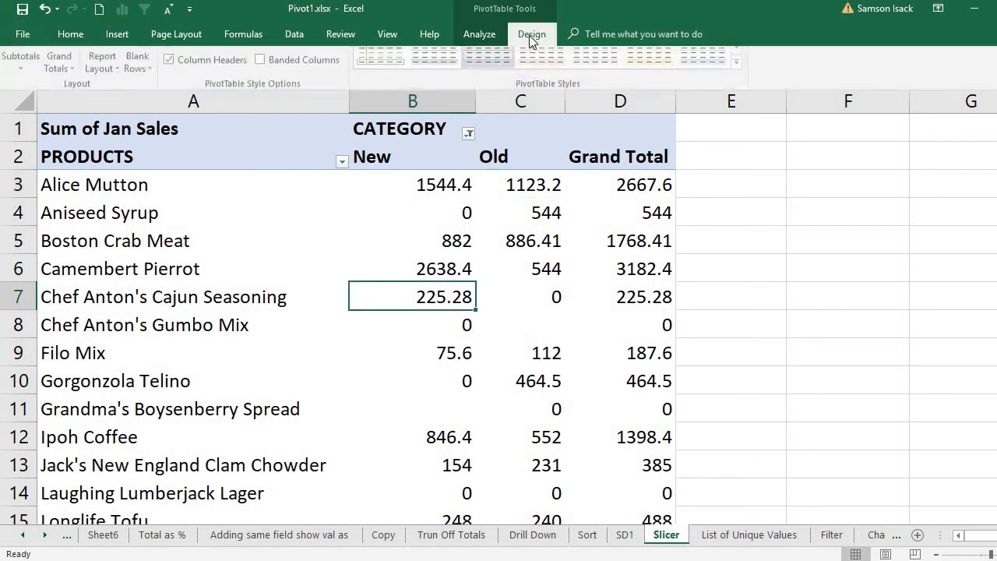
pyautogui.click(490, 35)
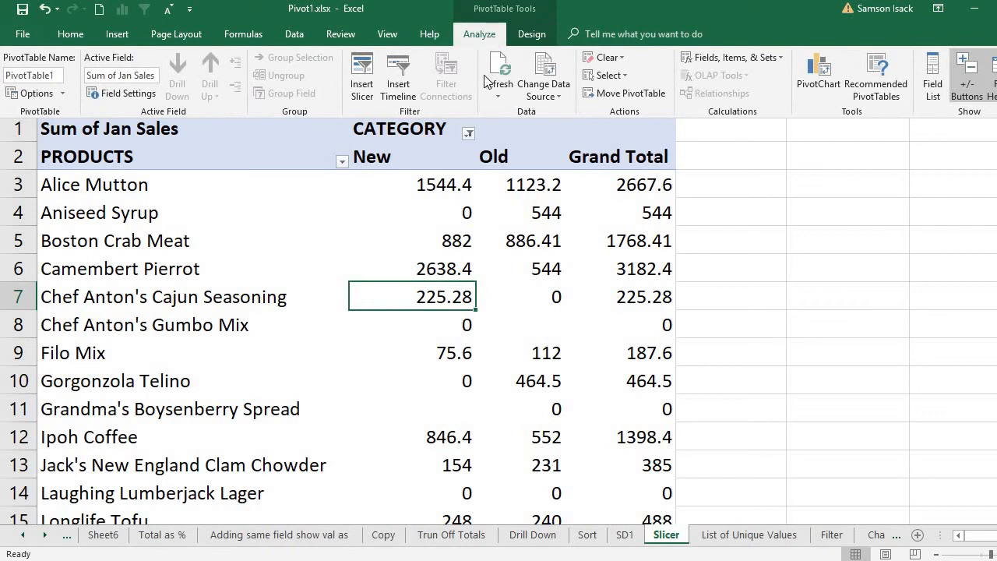
pyautogui.click(891, 237)
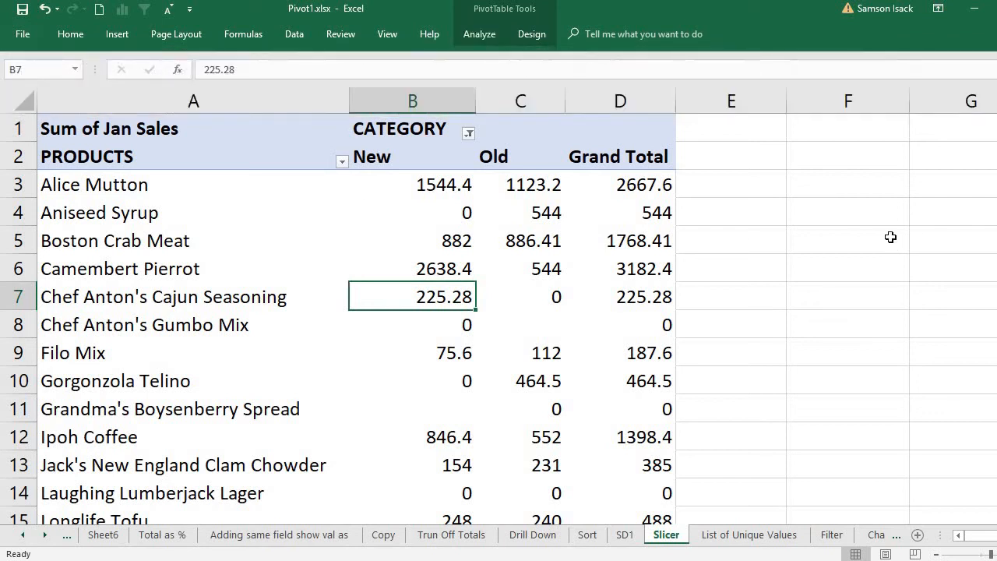
pyautogui.click(820, 237)
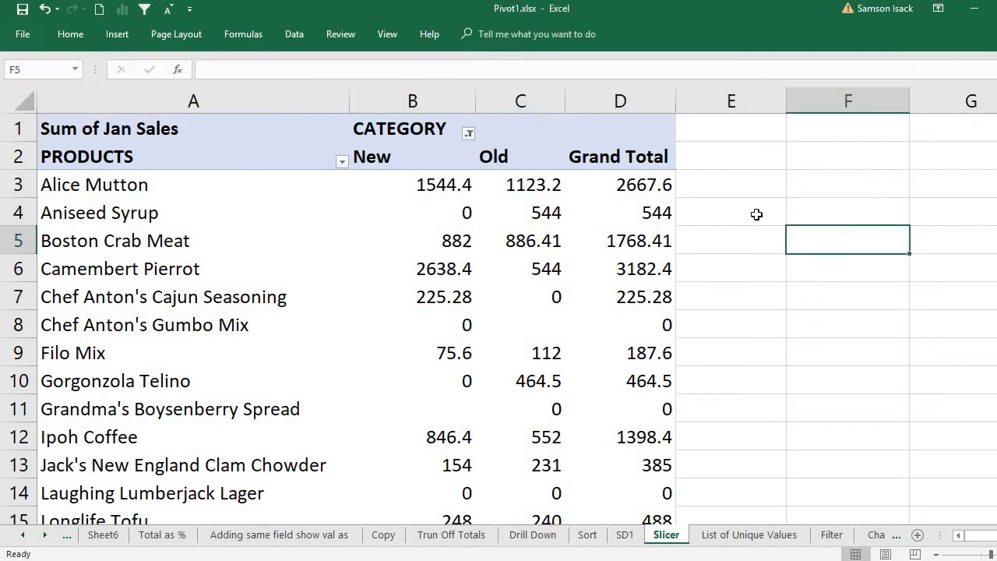
# - Insert a slicer for the Product field of the PivotTable
pyautogui.click(421, 267)
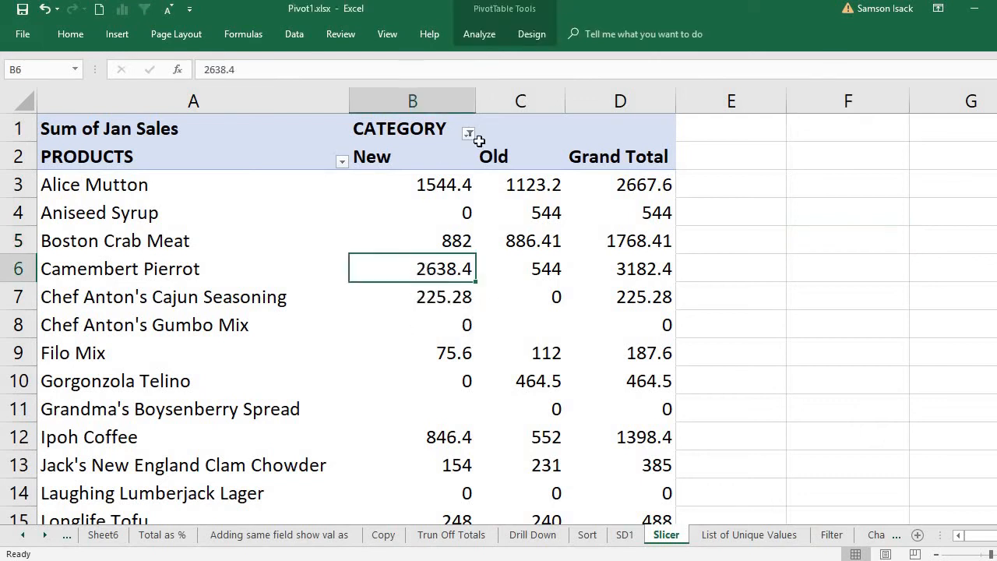
pyautogui.click(480, 36)
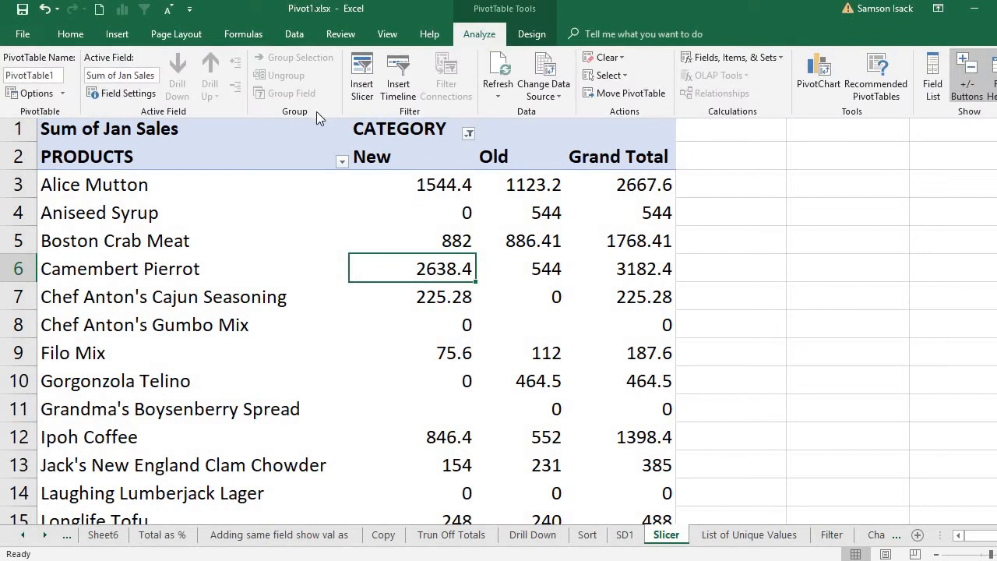
pyautogui.click(363, 92)
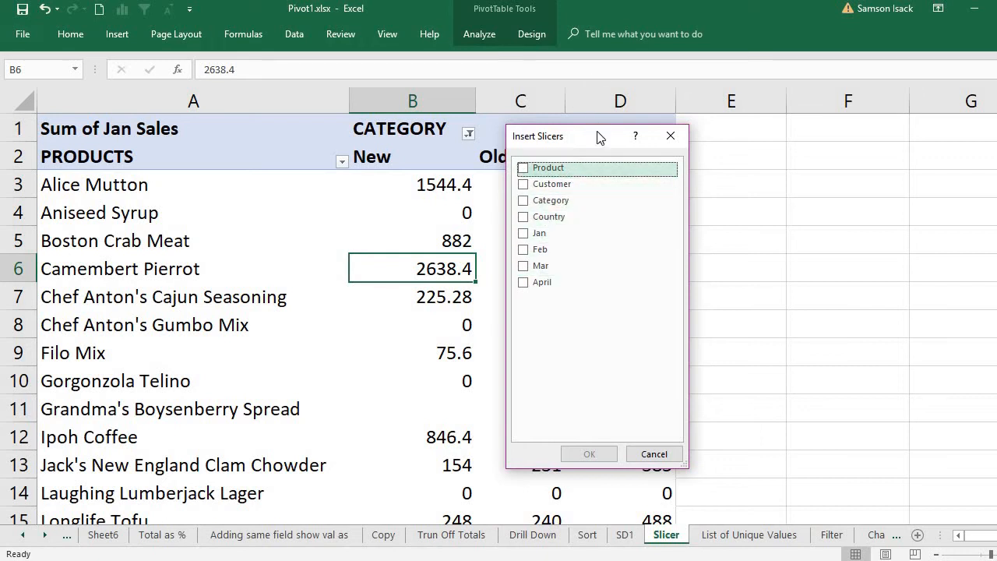
pyautogui.moveTo(597, 144); pyautogui.dragTo(758, 215)
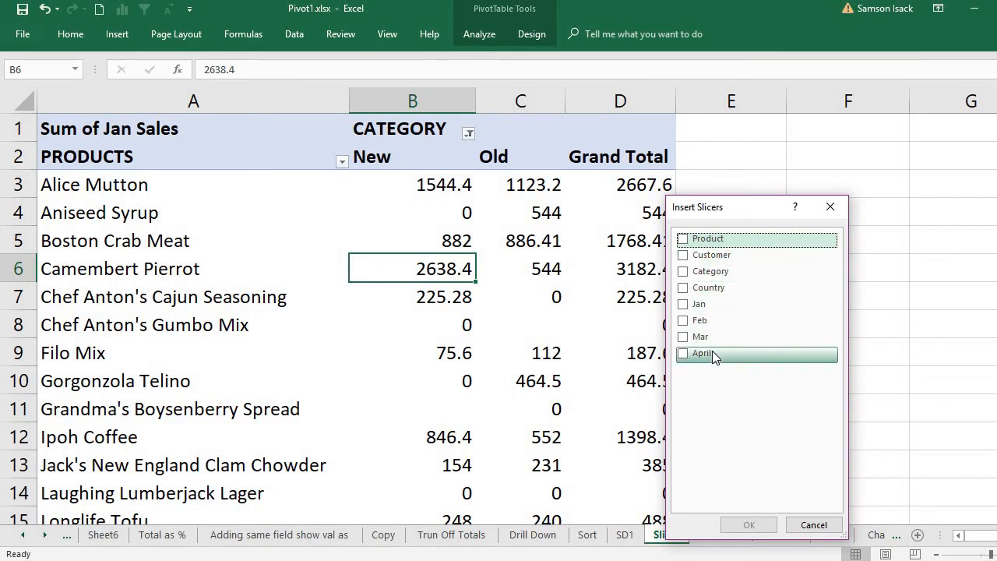
pyautogui.click(683, 241)
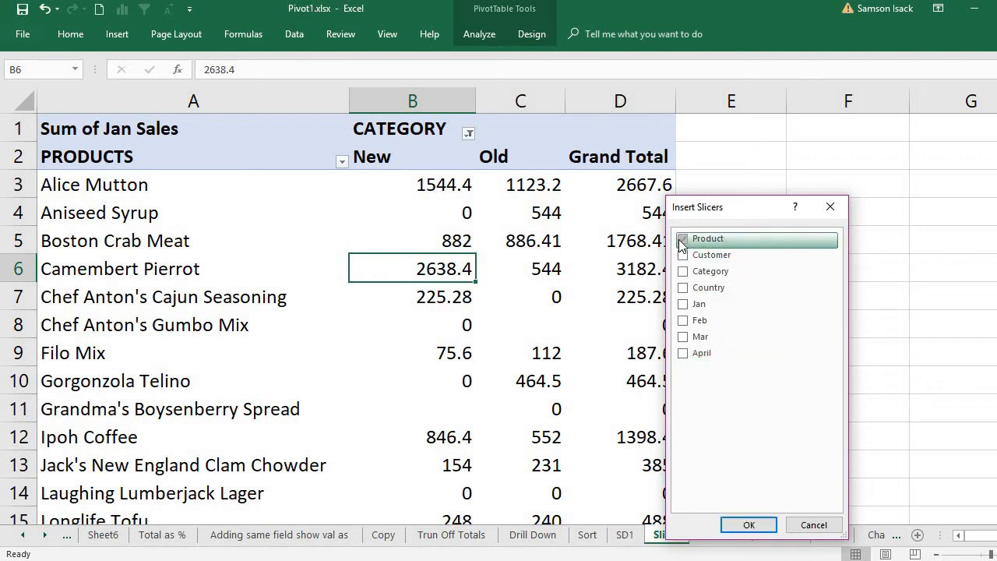
pyautogui.click(771, 522)
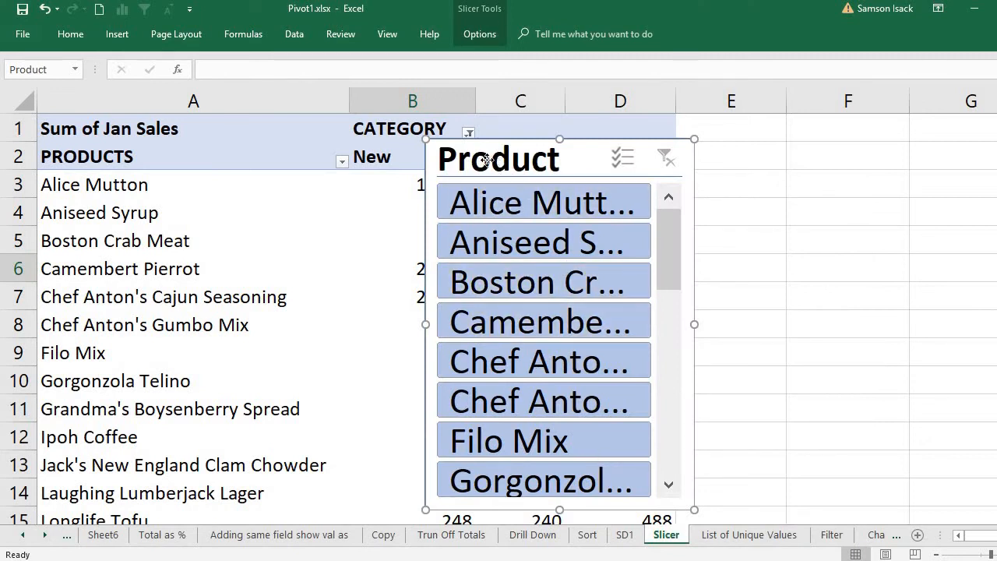
# - Widen the Product slicer so longer product names fit, and place it over columns D to F
pyautogui.moveTo(487, 161); pyautogui.dragTo(760, 139)
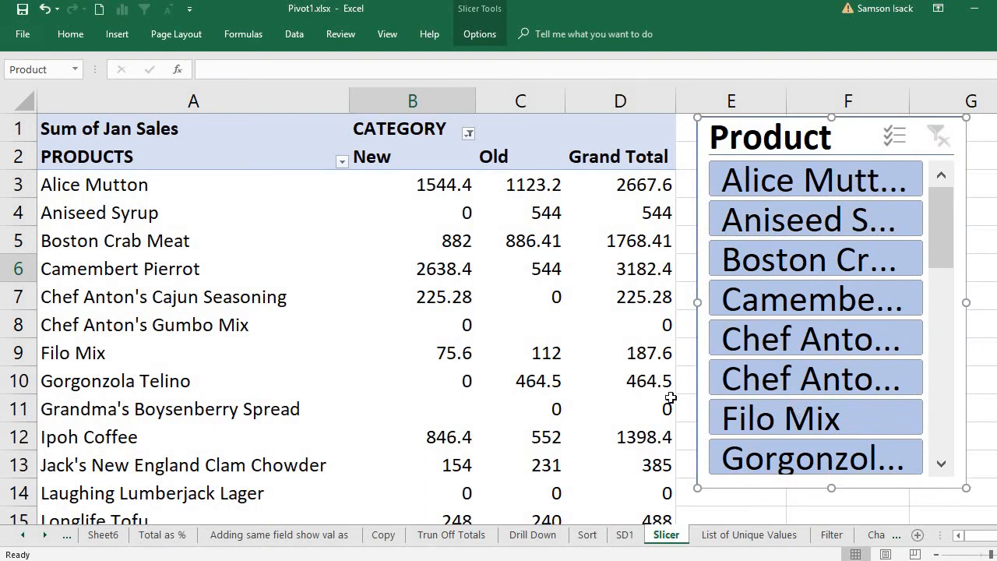
pyautogui.moveTo(696, 303); pyautogui.dragTo(631, 313)
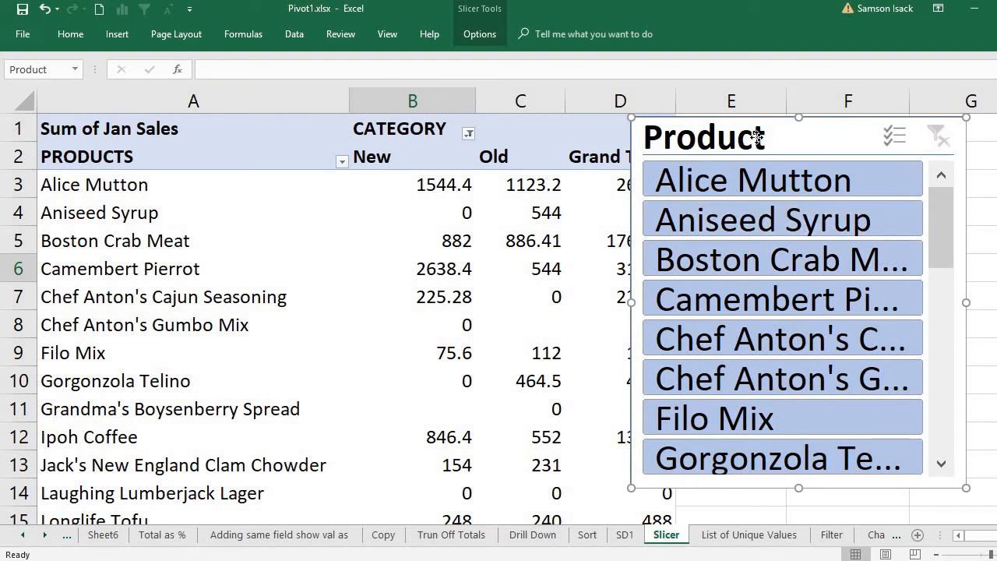
pyautogui.moveTo(757, 138); pyautogui.dragTo(690, 137)
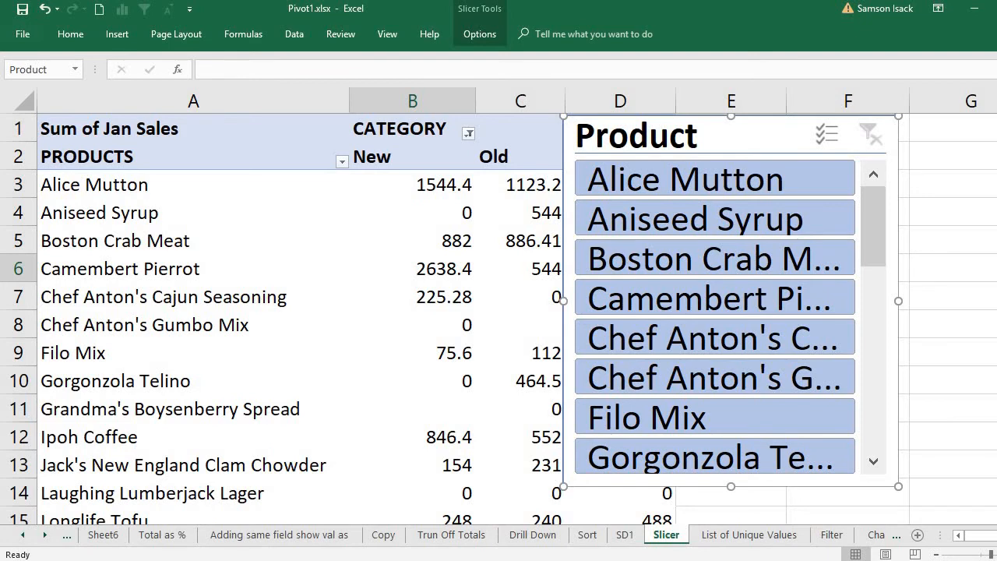
# - Move the Product slicer clear of the PivotTable to columns E to G and shrink it to end around row 11
pyautogui.click(937, 554)
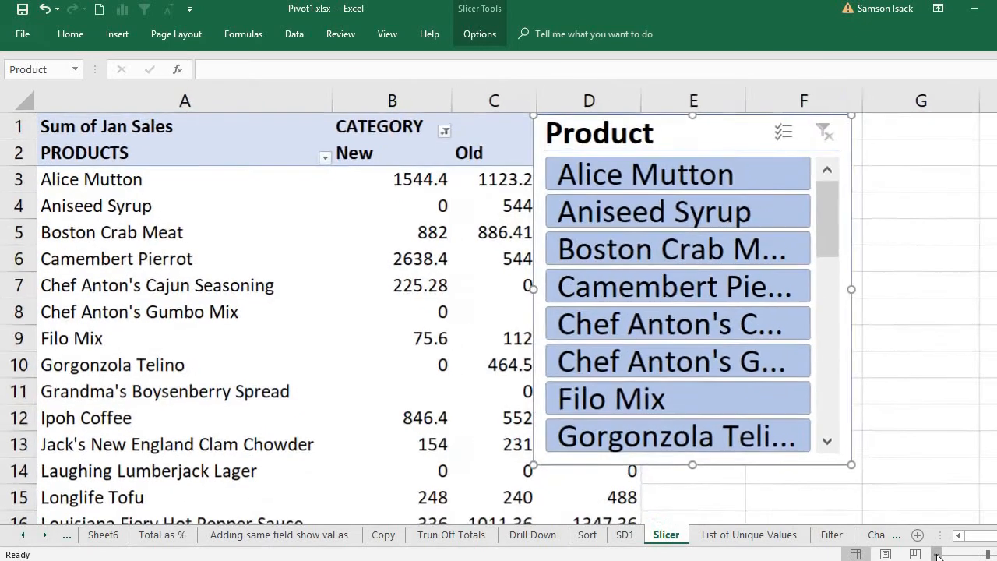
pyautogui.click(937, 554)
pyautogui.click(937, 554)
pyautogui.click(938, 554)
pyautogui.click(938, 554)
pyautogui.click(937, 553)
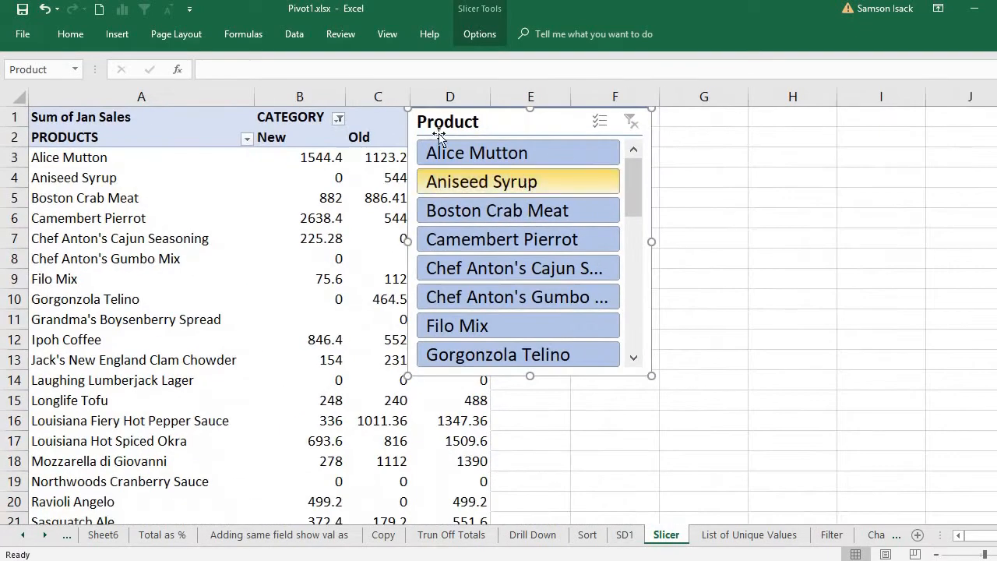
pyautogui.moveTo(458, 123); pyautogui.dragTo(562, 129)
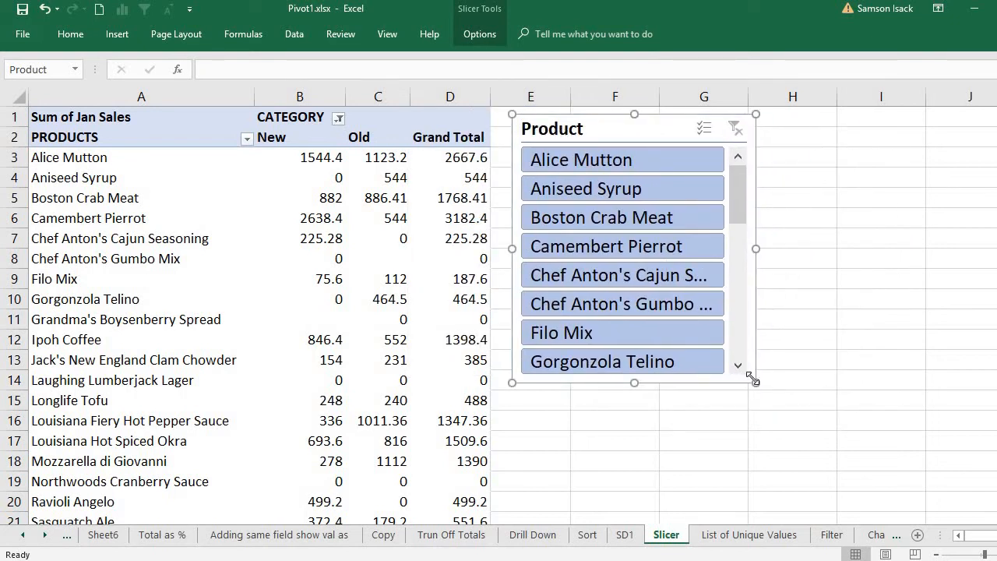
pyautogui.moveTo(753, 380); pyautogui.dragTo(717, 339)
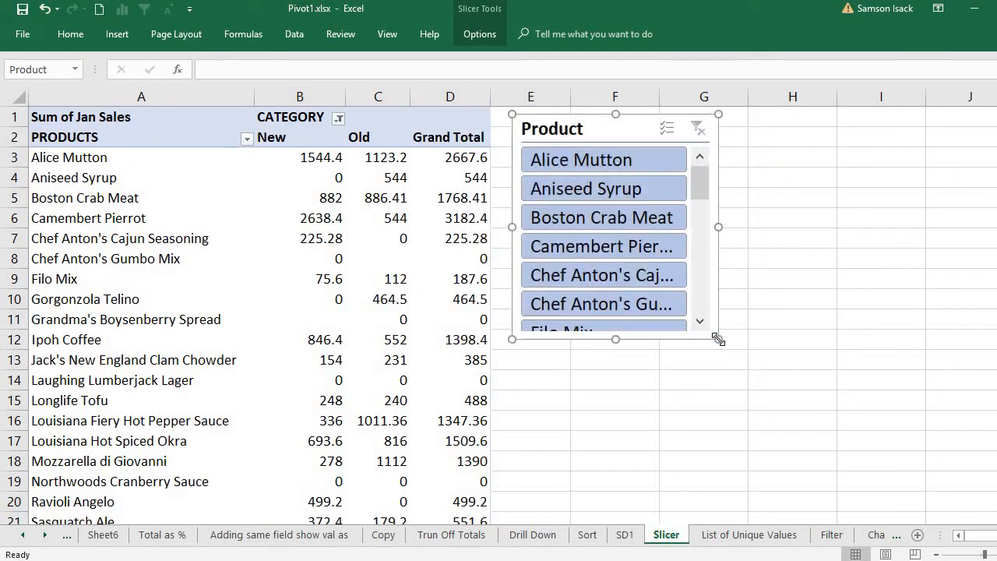
# - Filter the Product slicer to Aniseed Syrup, Boston Crab Meat, and Alice Mutton through Boston Crab Meat in turn, and clear the filter
pyautogui.click(591, 190)
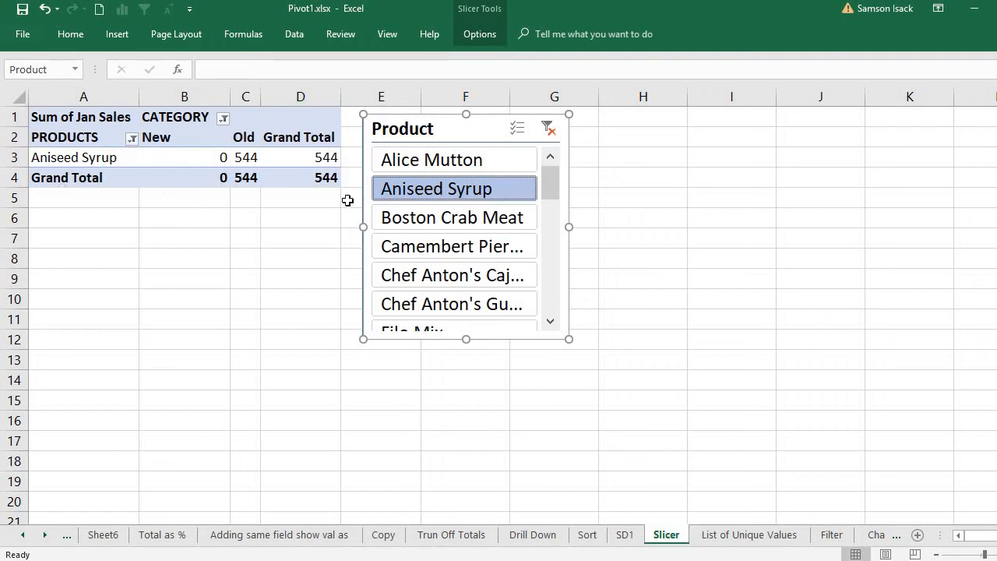
pyautogui.click(454, 224)
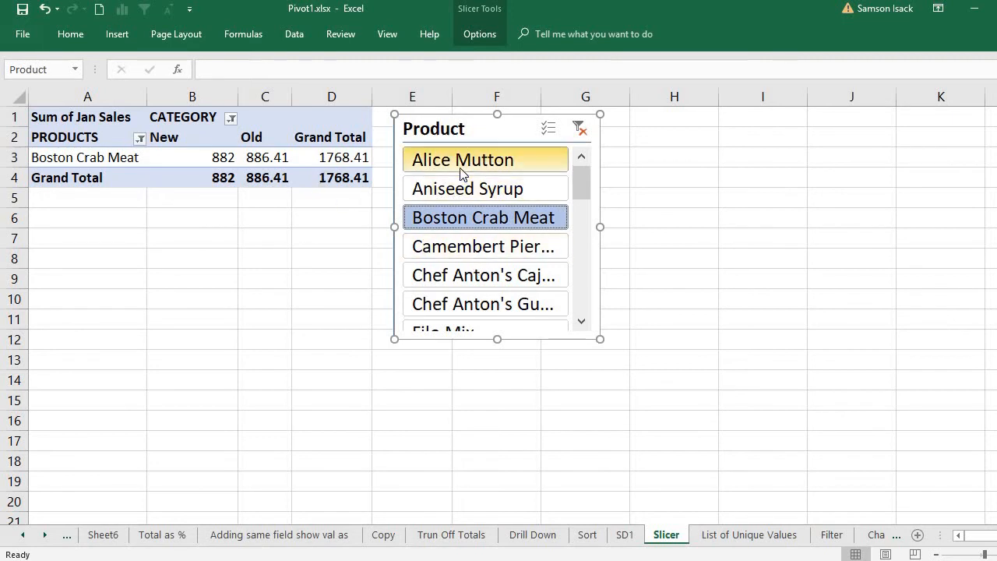
pyautogui.moveTo(461, 173); pyautogui.dragTo(465, 220)
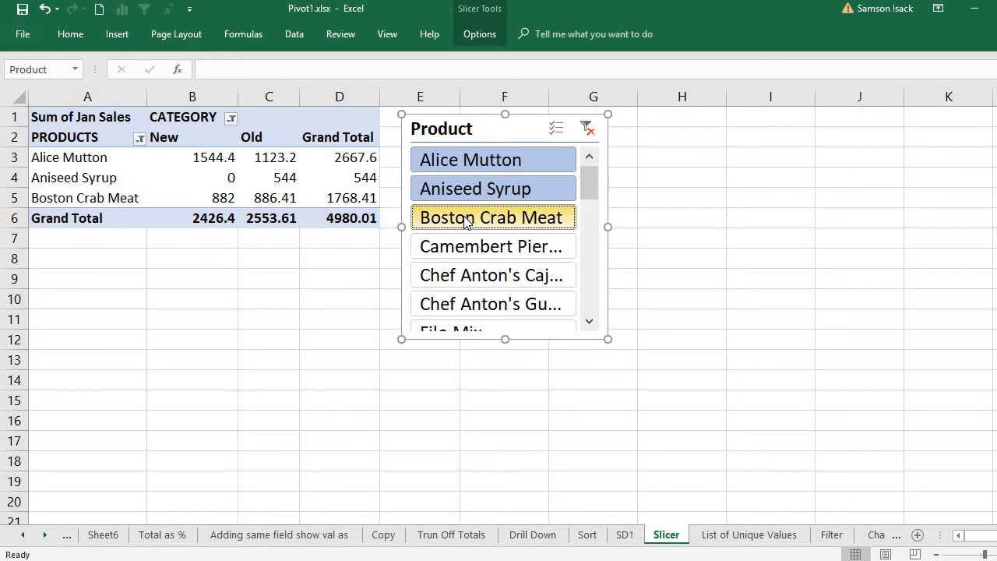
pyautogui.click(589, 129)
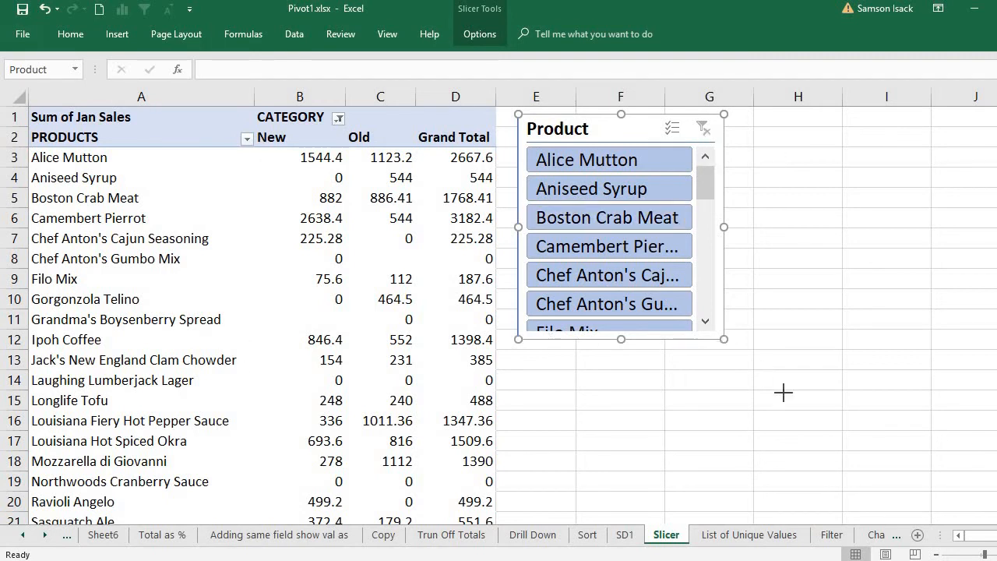
# - Enlarge the Product slicer to end around row 14, and exclude Boston Crab Meat, Alice Mutton and Aniseed Syrup from the selection
pyautogui.moveTo(724, 339); pyautogui.dragTo(785, 395)
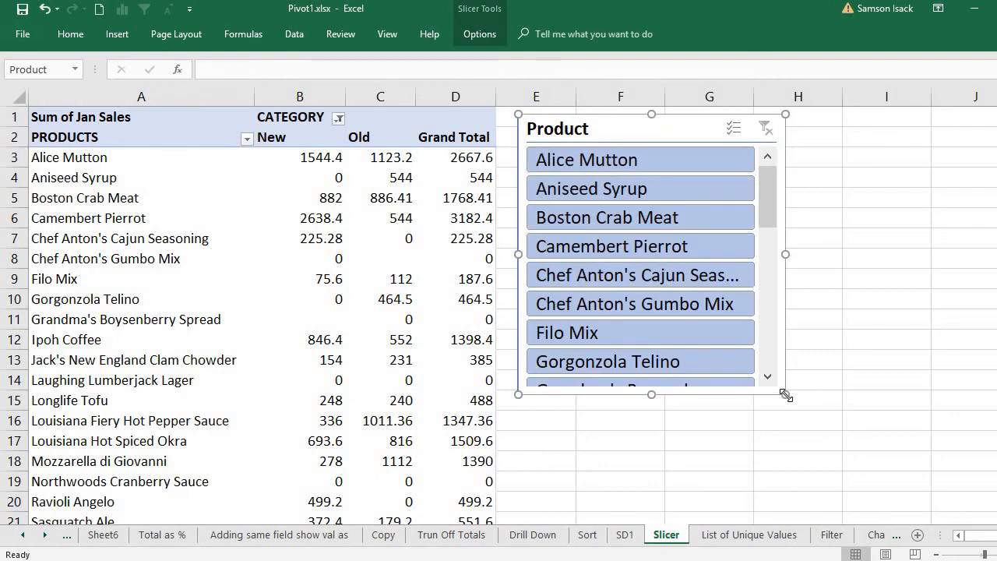
pyautogui.keyDown('ctrl'); pyautogui.click(691, 213); pyautogui.keyUp('ctrl')
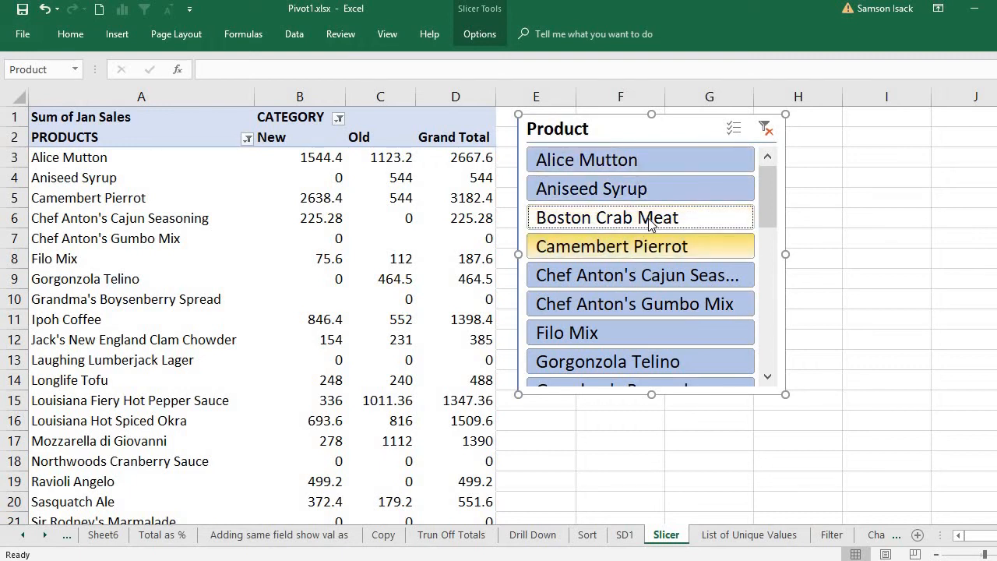
pyautogui.click(652, 165)
pyautogui.click(650, 190)
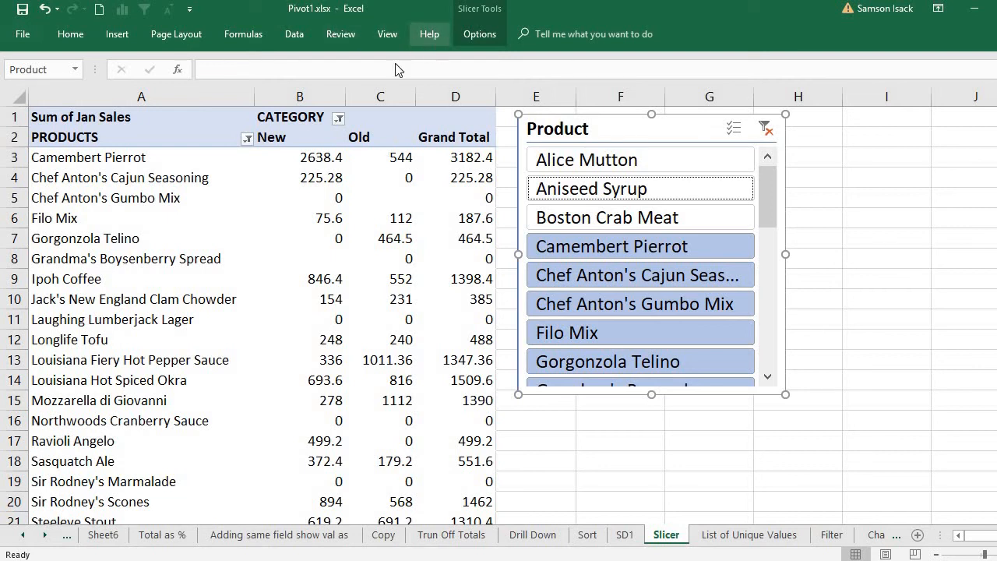
# - Insert a slicer for the Category field of the PivotTable and place it beside the Product slicer over columns H to J
pyautogui.click(302, 236)
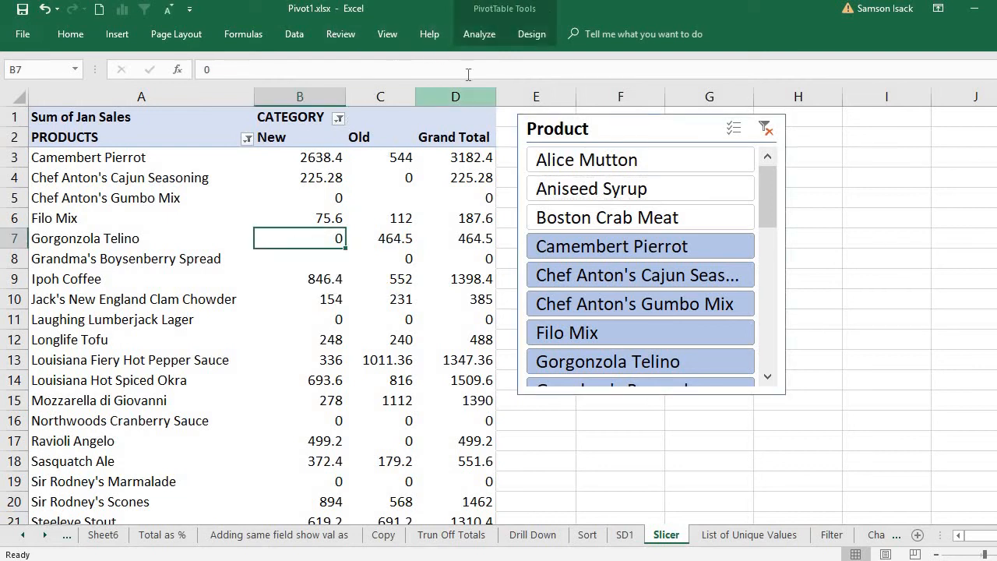
pyautogui.click(495, 34)
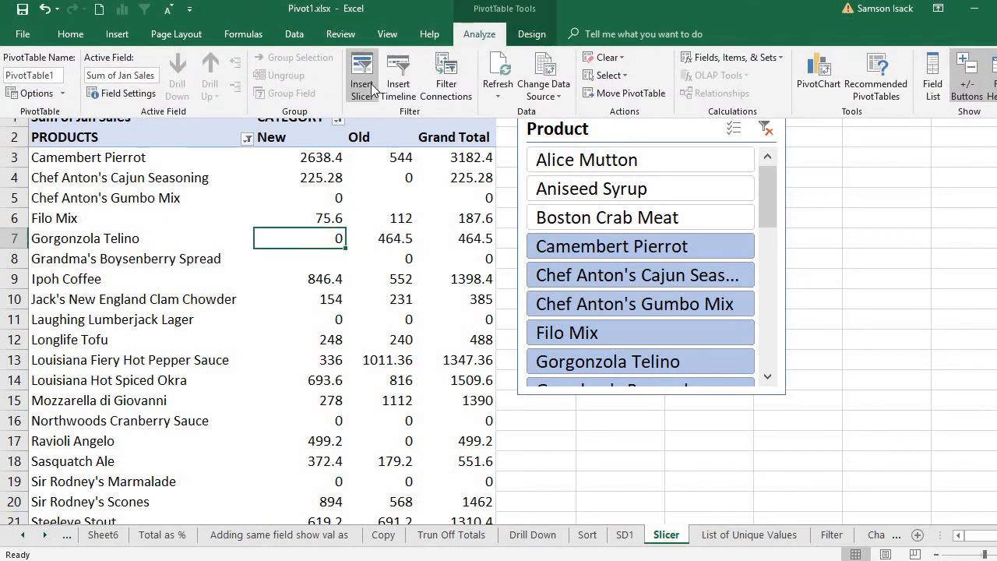
pyautogui.click(363, 89)
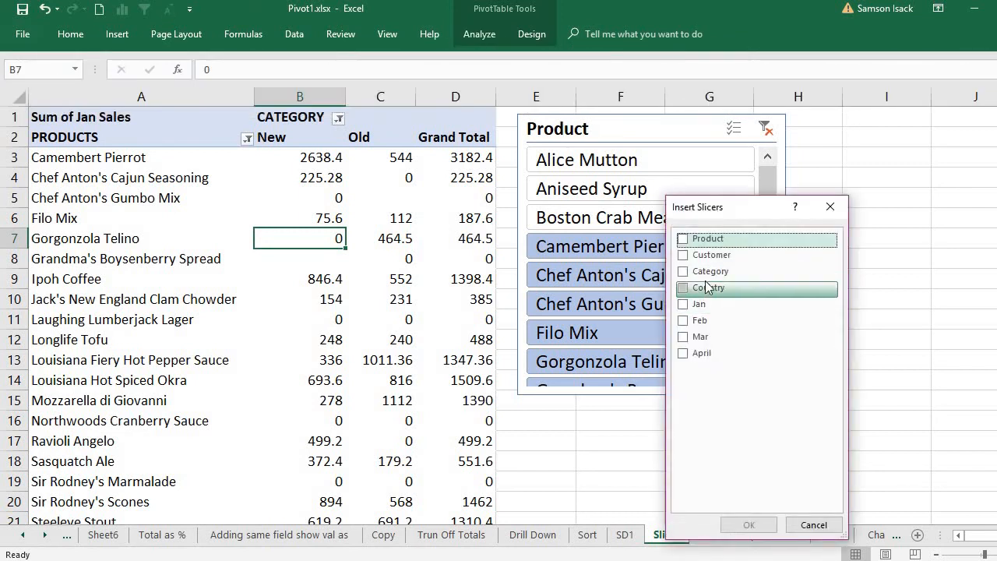
pyautogui.click(683, 275)
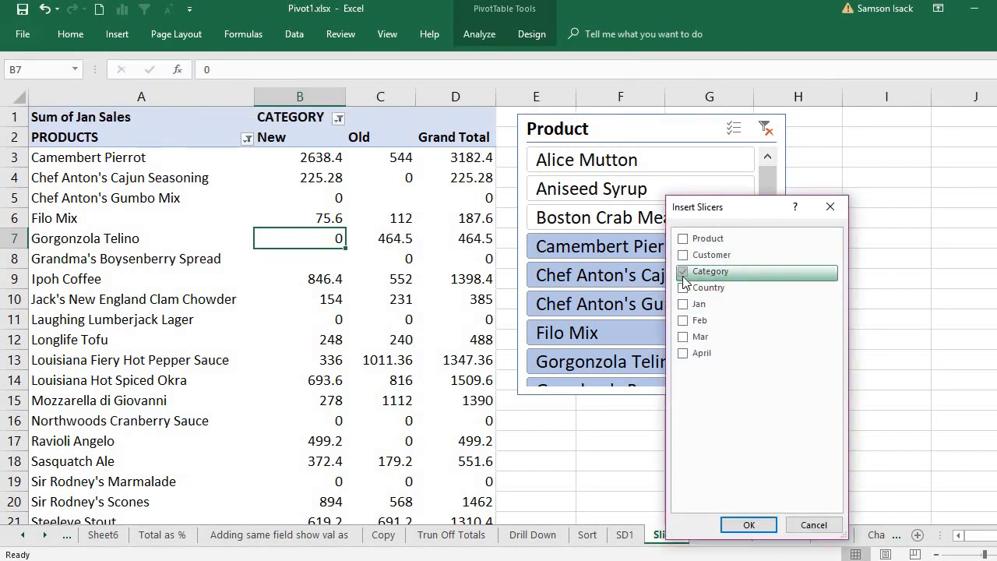
pyautogui.click(750, 525)
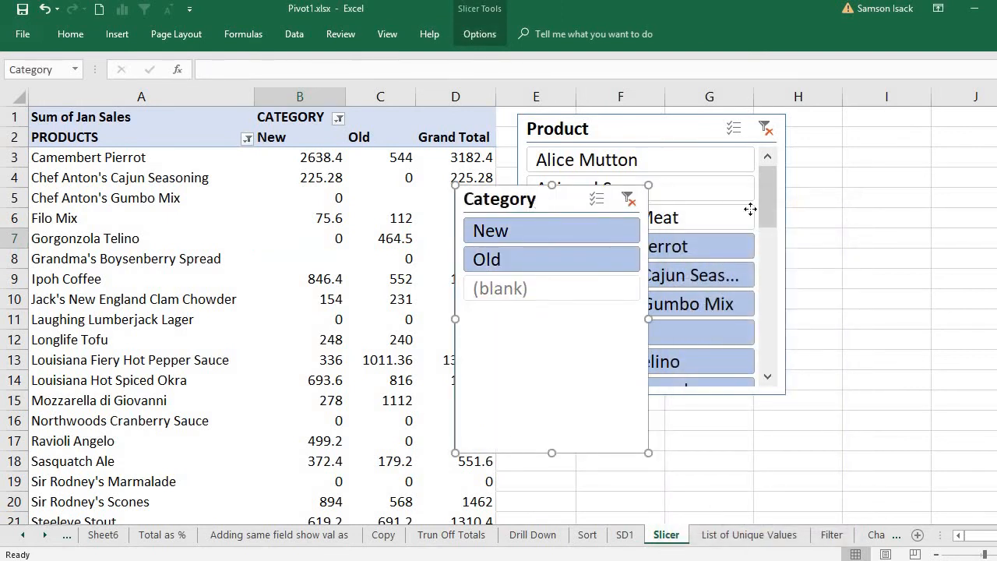
pyautogui.moveTo(749, 209); pyautogui.dragTo(880, 138)
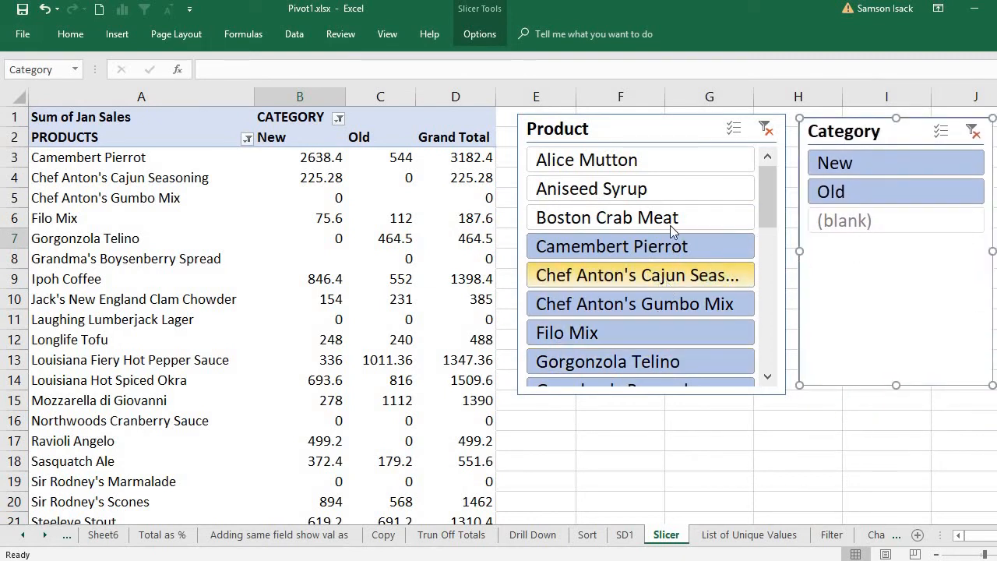
# - Filter the PivotTable to Aniseed Syrup in the Old category, and switch to Alice Mutton through Ipoh Coffee in the New category
pyautogui.click(646, 190)
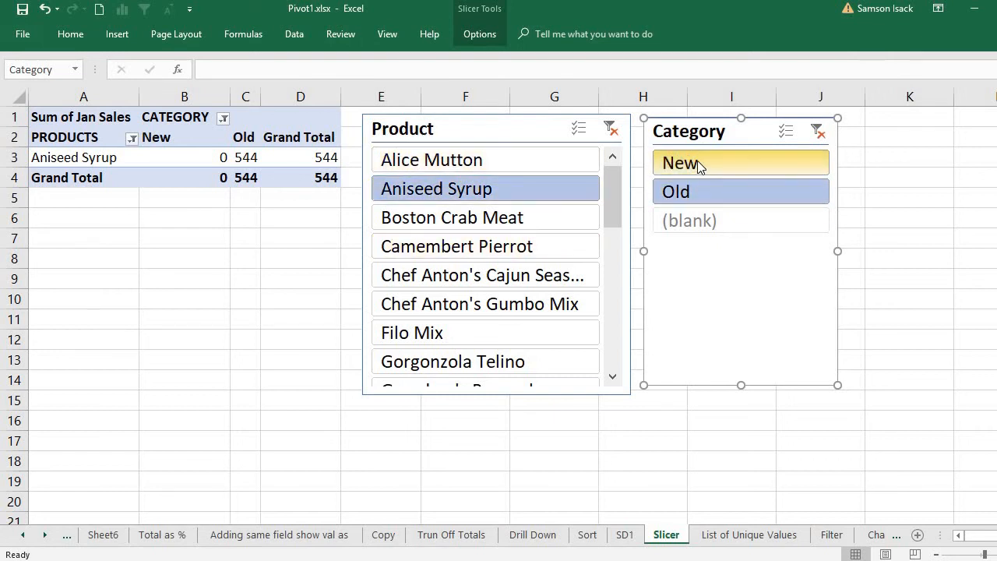
pyautogui.click(700, 194)
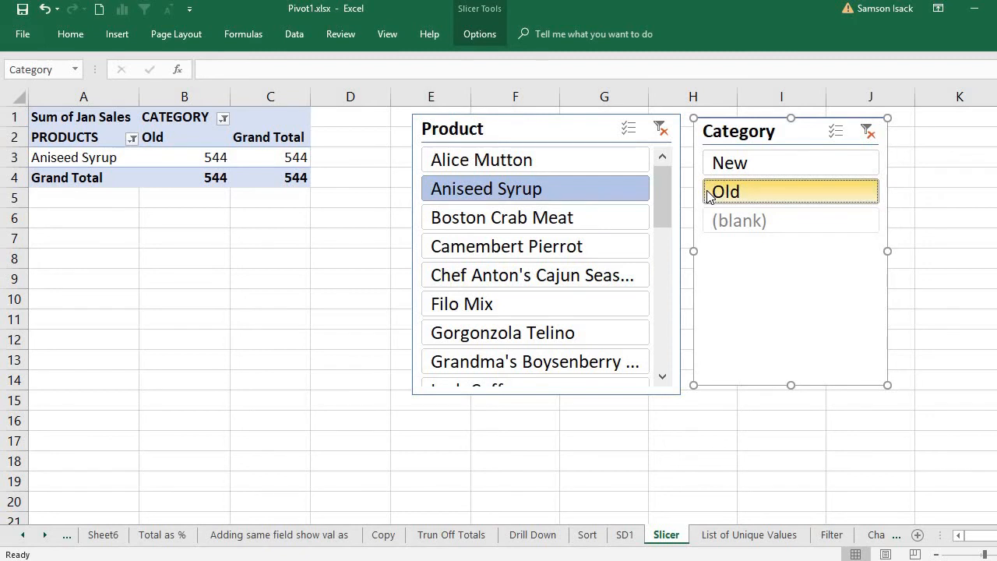
pyautogui.click(558, 170)
pyautogui.moveTo(569, 281); pyautogui.dragTo(582, 382)
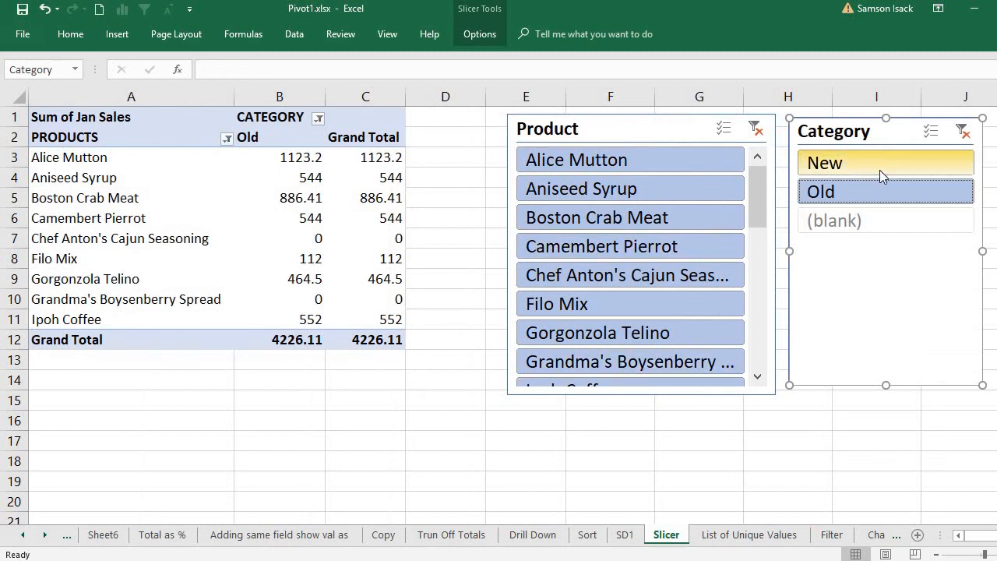
pyautogui.click(879, 170)
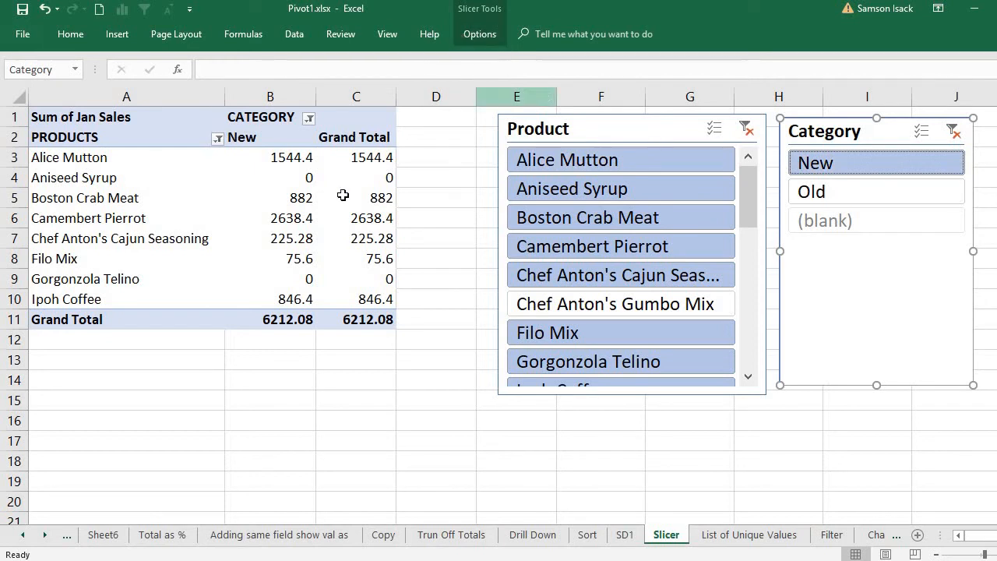
# - Insert a slicer for the Country field of the PivotTable
pyautogui.click(132, 271)
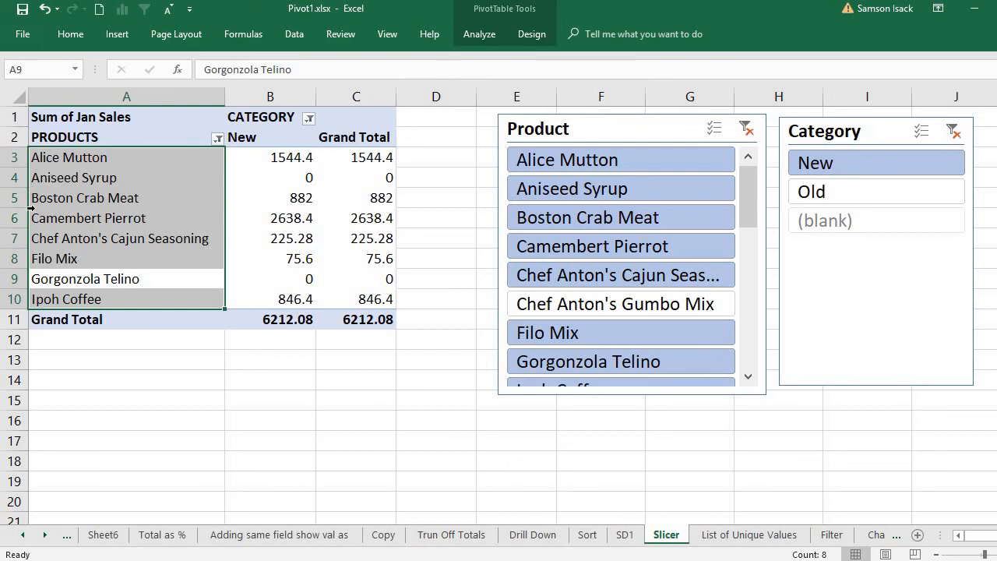
pyautogui.click(530, 41)
pyautogui.click(483, 38)
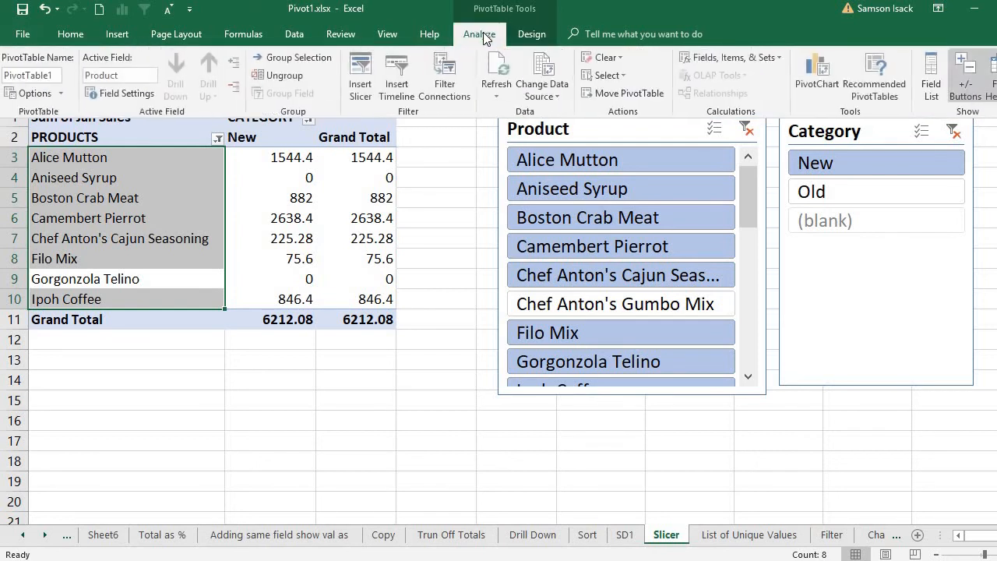
pyautogui.click(361, 74)
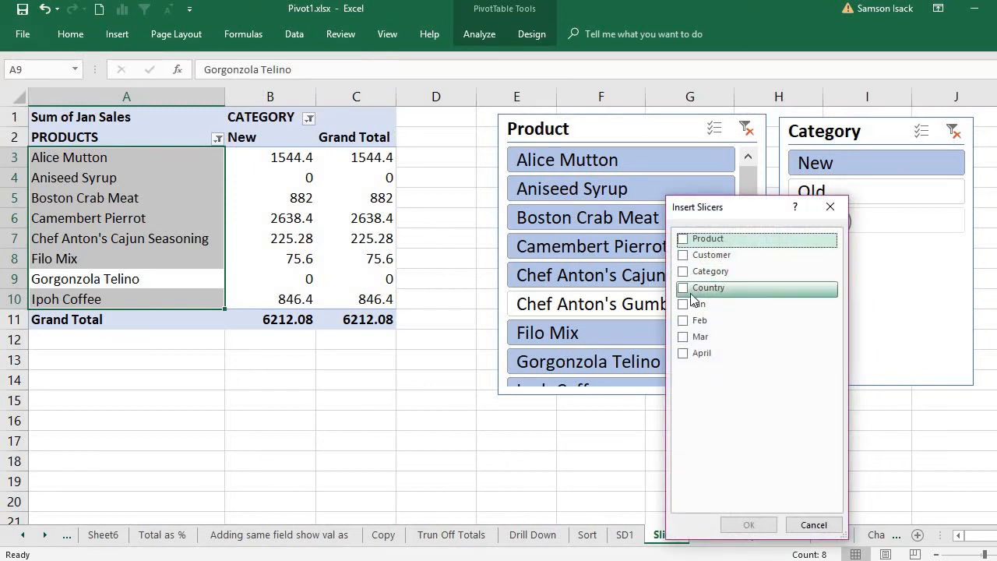
pyautogui.click(685, 289)
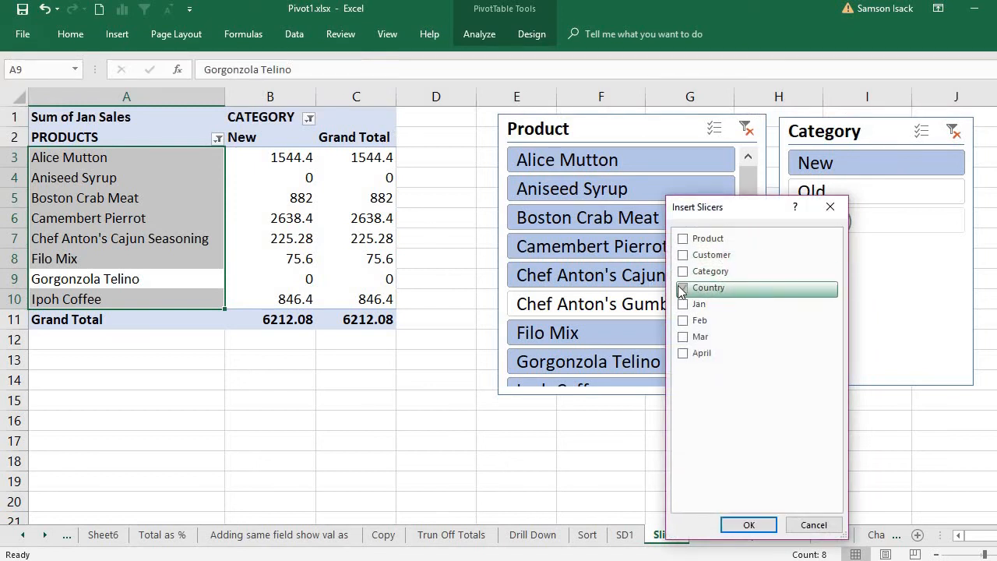
pyautogui.click(762, 525)
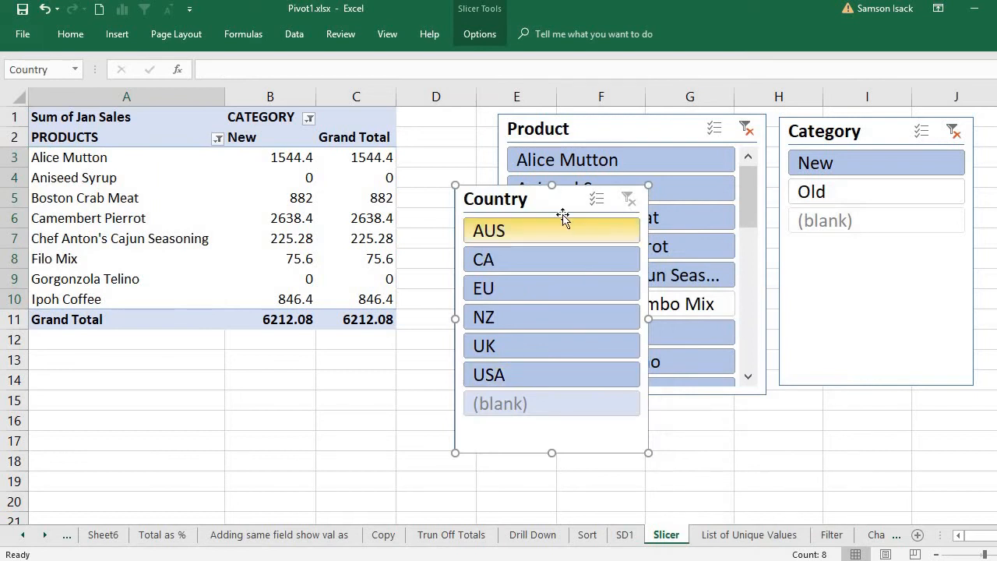
# - Shorten the Category slicer to end around row 6 and place the Country slicer directly beneath it
pyautogui.moveTo(539, 204); pyautogui.dragTo(695, 269)
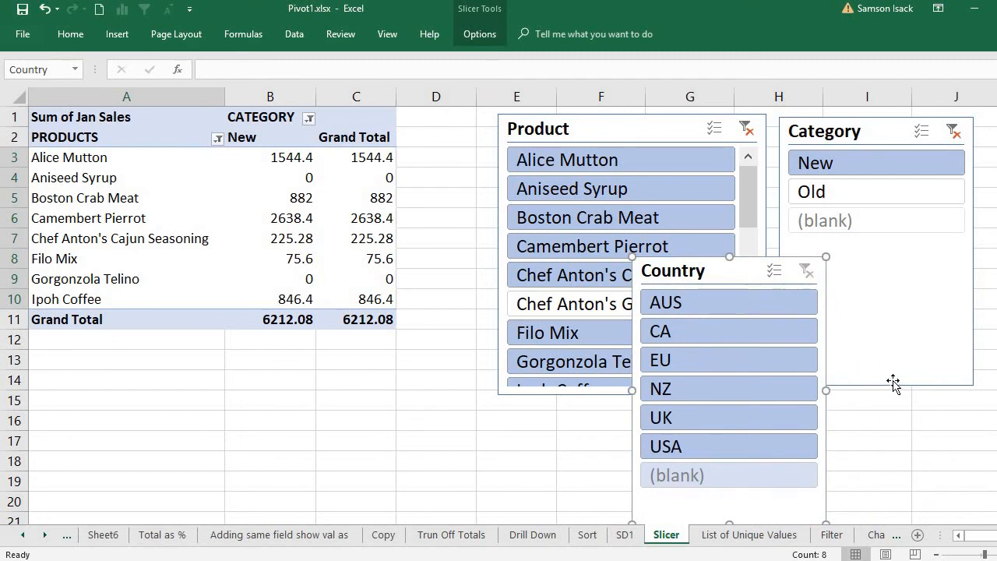
pyautogui.click(894, 383)
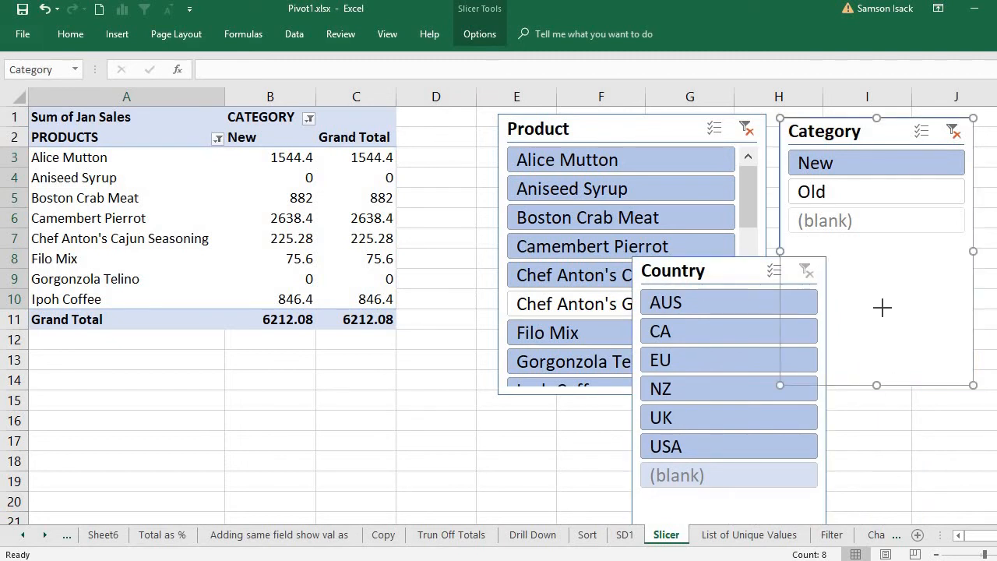
pyautogui.moveTo(882, 308); pyautogui.dragTo(879, 219)
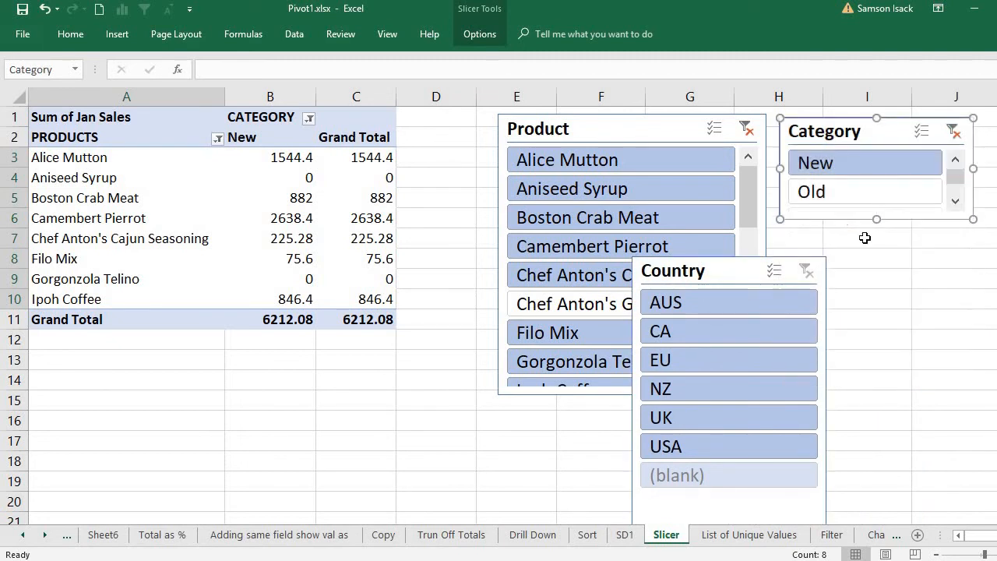
pyautogui.moveTo(725, 276); pyautogui.dragTo(875, 241)
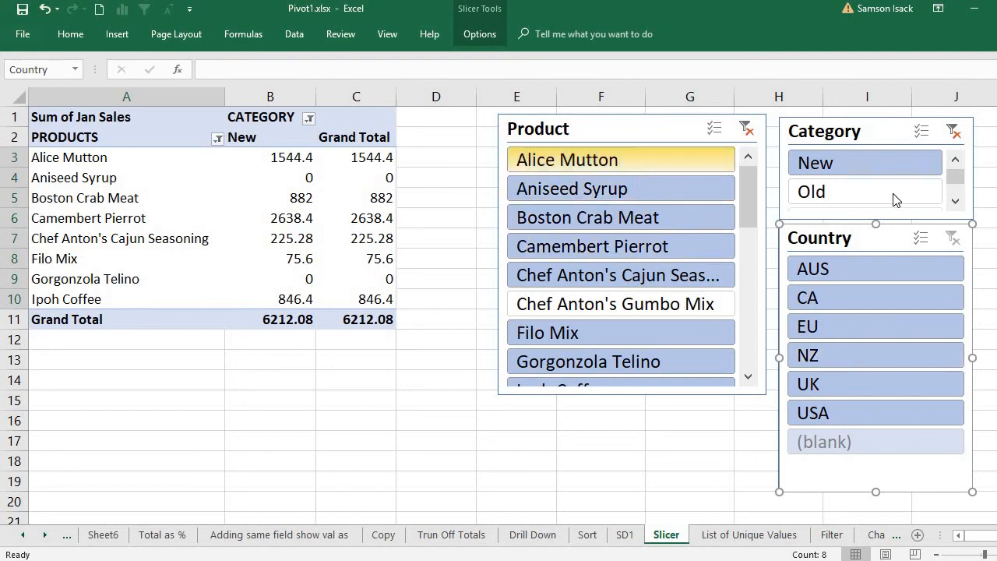
# - Filter the Country slicer to CA and switch it to EU, with only Alice Mutton selected in the Product slicer
pyautogui.click(879, 300)
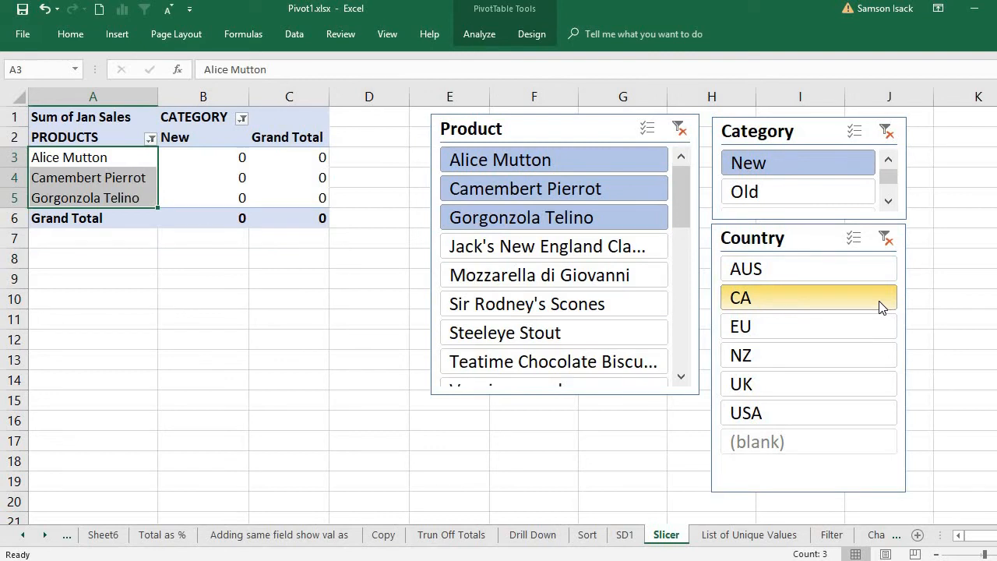
pyautogui.click(813, 328)
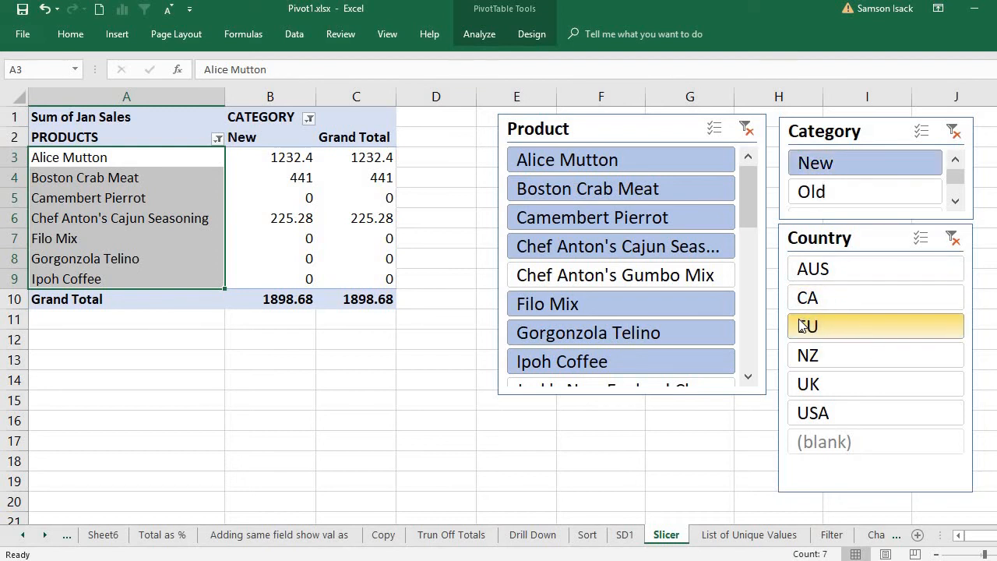
pyautogui.click(838, 315)
pyautogui.click(616, 159)
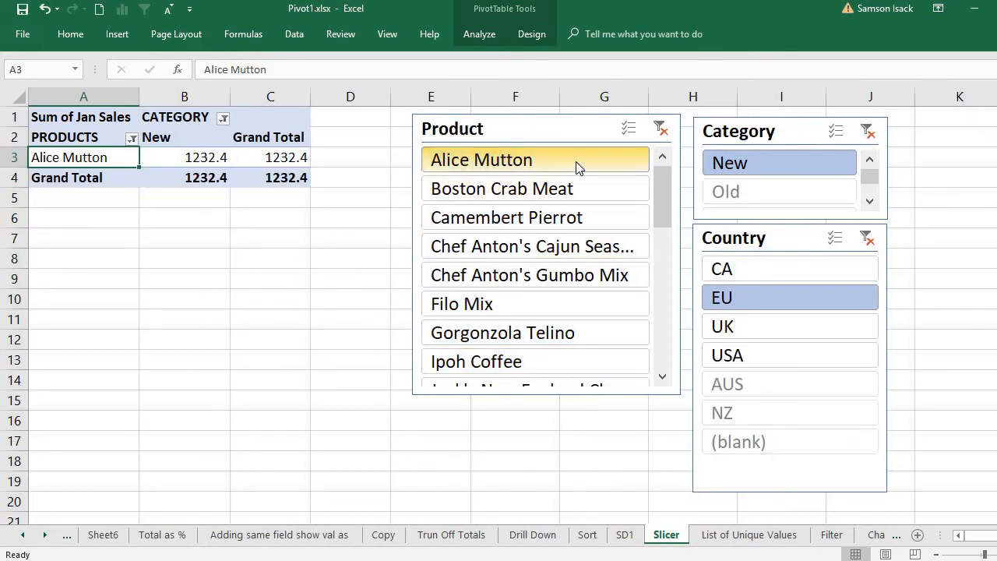
pyautogui.moveTo(176, 174)
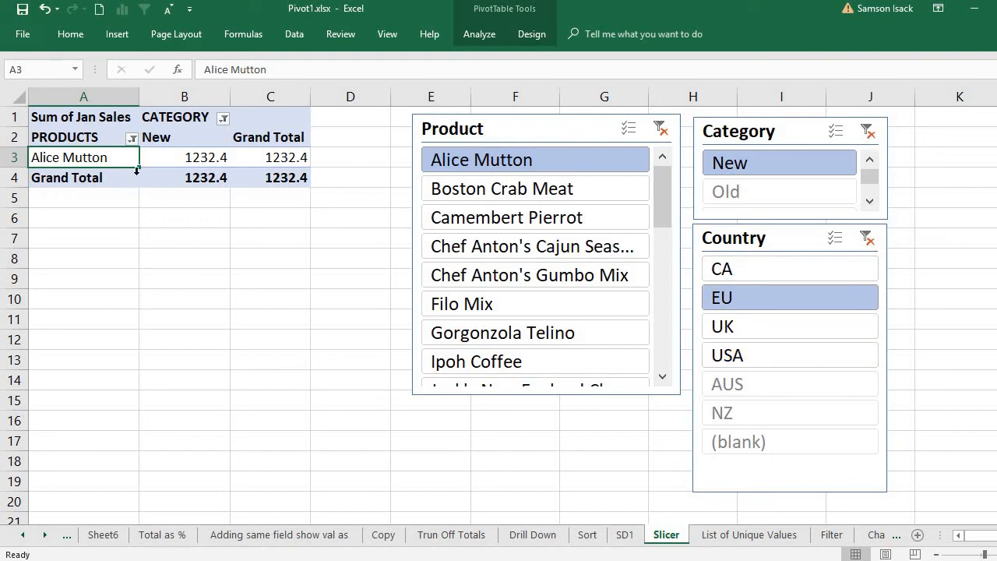
# - Switch the Country slicer between AUS, NZ, USA and EU to compare Alice Mutton's January sales in the New category
pyautogui.click(748, 387)
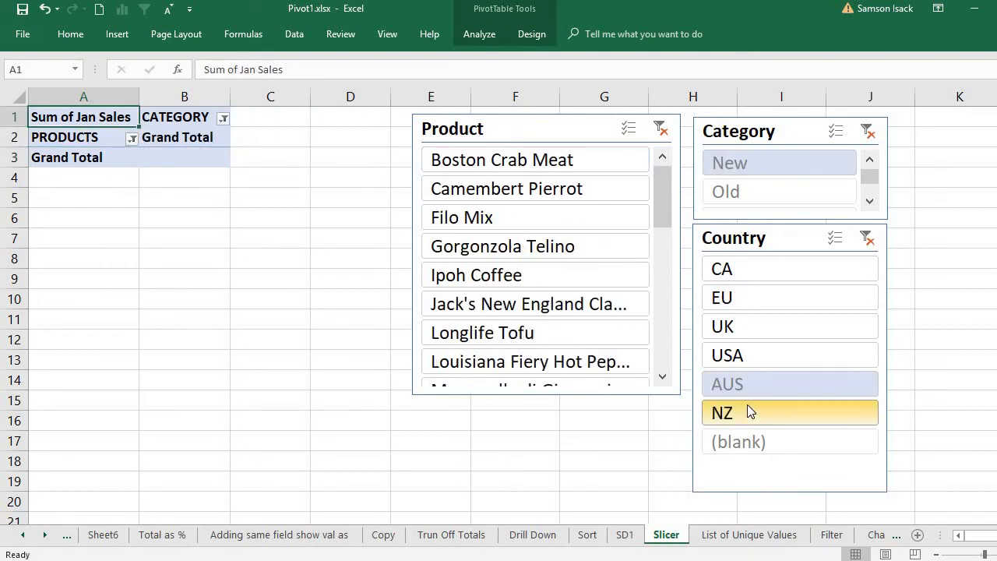
pyautogui.click(747, 404)
pyautogui.click(747, 389)
pyautogui.click(741, 354)
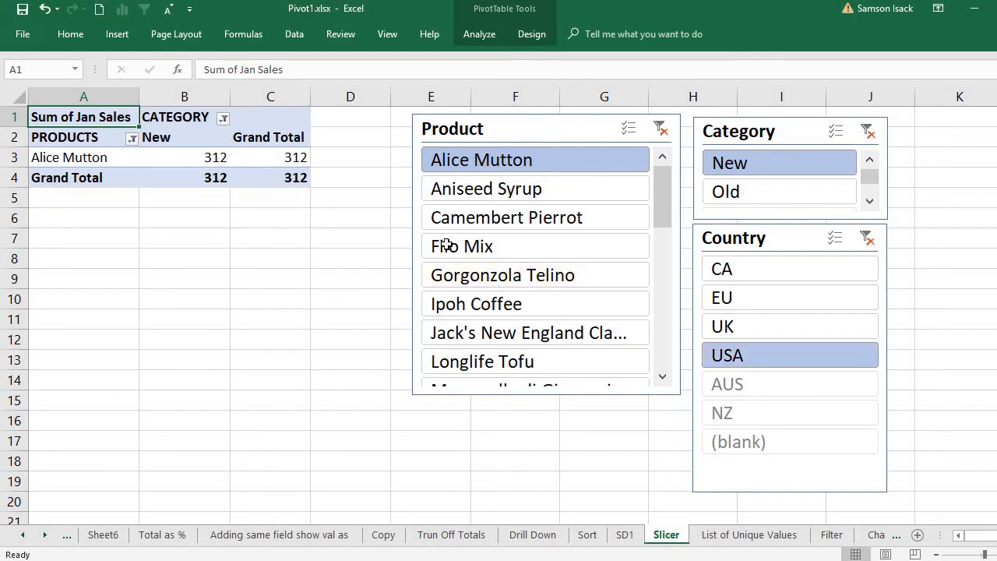
pyautogui.click(772, 304)
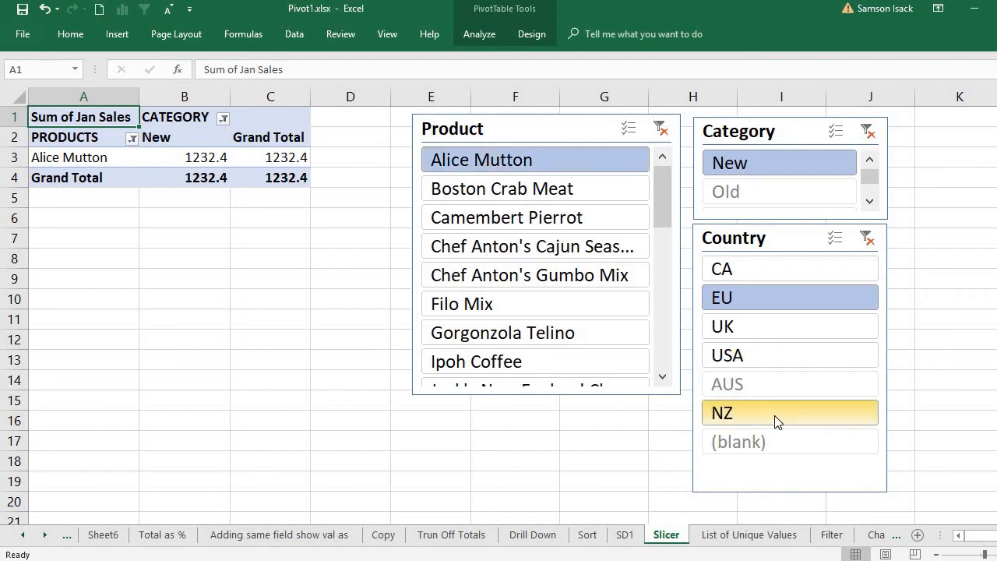
# - Select CA through USA together in the Country slicer, and narrow the selection to CA alone
pyautogui.click(765, 271)
pyautogui.moveTo(769, 307); pyautogui.dragTo(785, 357)
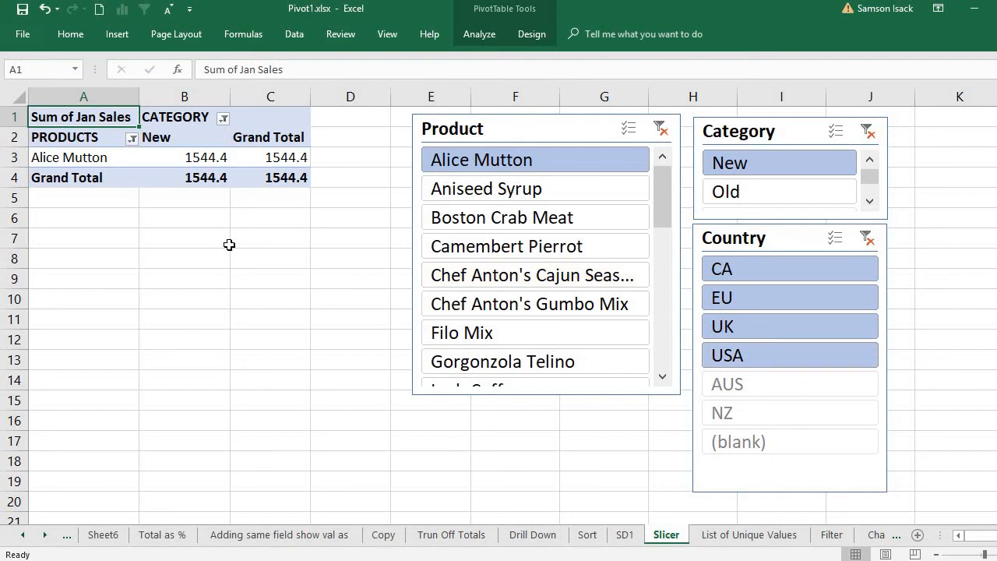
pyautogui.click(766, 277)
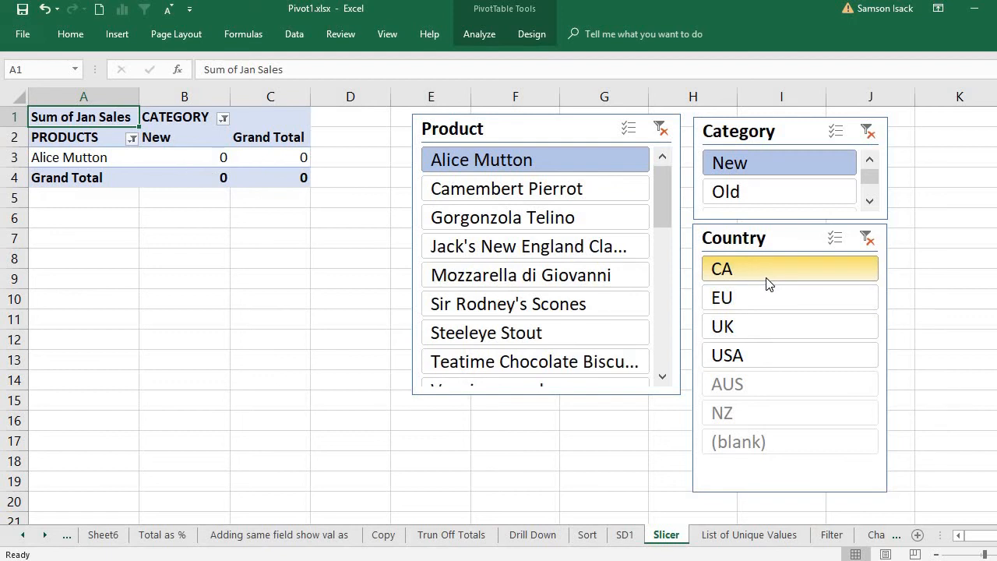
# - Compare Alice Mutton's January sales in the New category by switching the Country slicer through EU, USA and UK
pyautogui.click(769, 291)
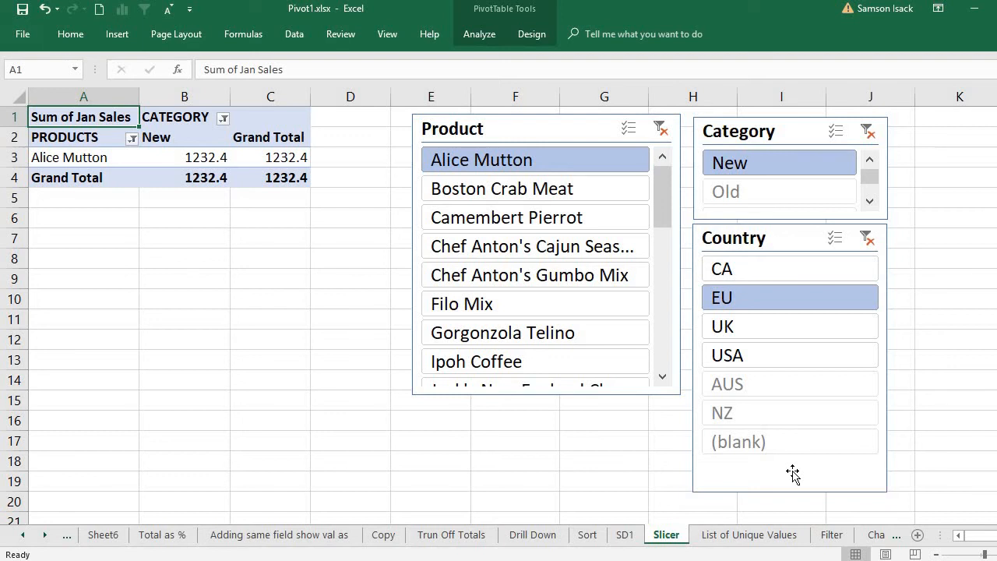
pyautogui.click(757, 353)
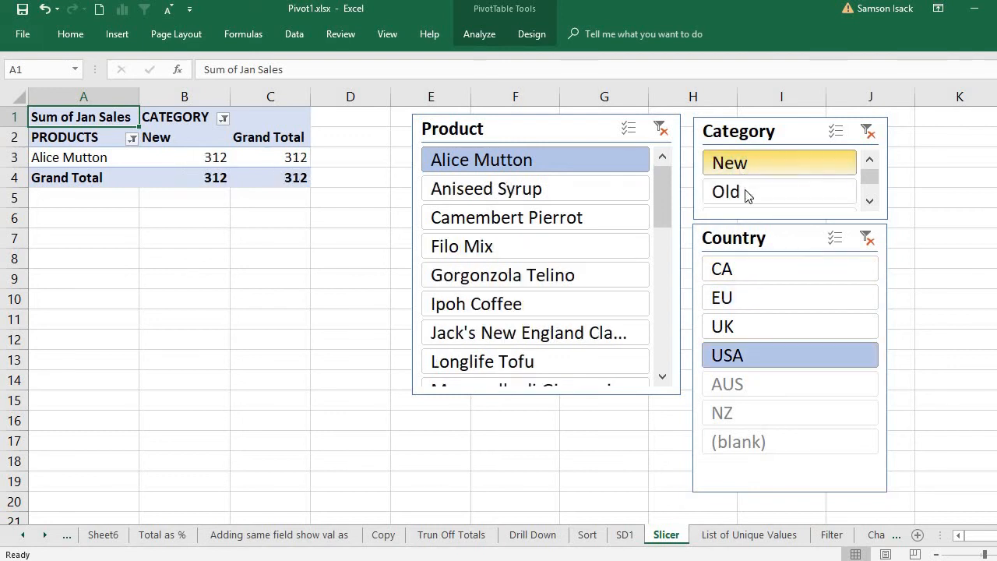
pyautogui.click(760, 328)
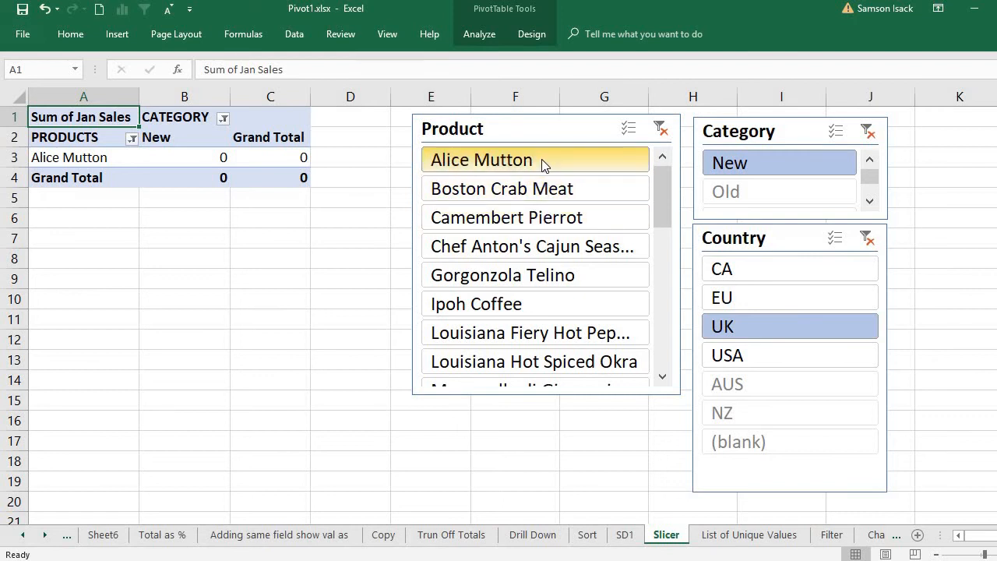
# - Select Alice Mutton through Camembert Pierrot in the Product slicer and switch the Country slicer through each country, ending on USA
pyautogui.moveTo(543, 164); pyautogui.dragTo(535, 220)
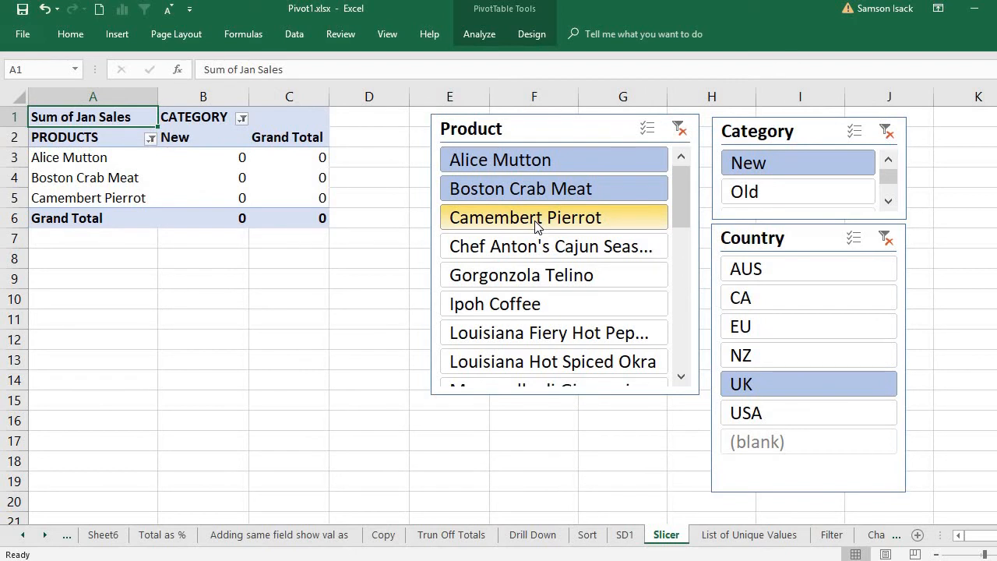
pyautogui.click(788, 310)
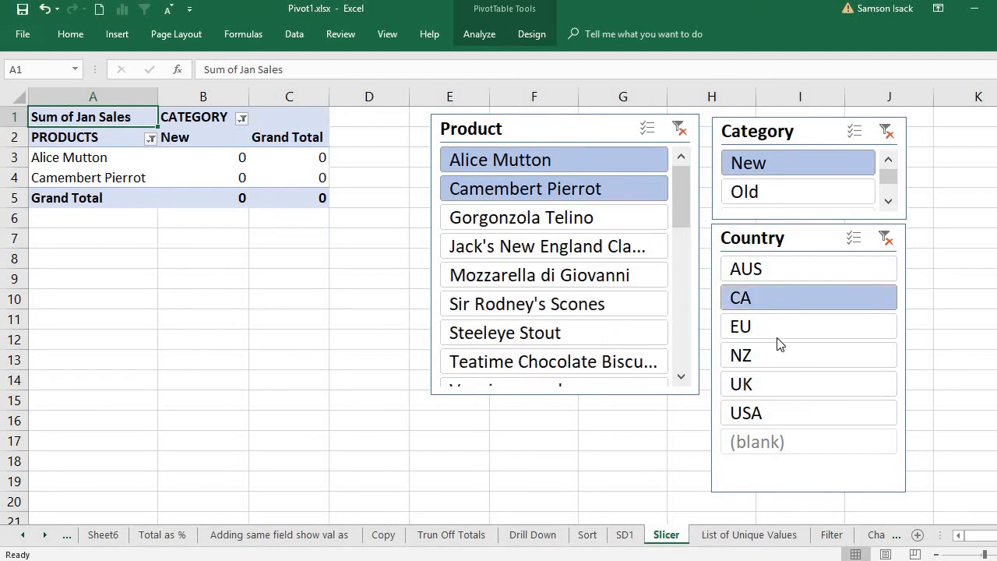
pyautogui.click(779, 333)
pyautogui.click(773, 358)
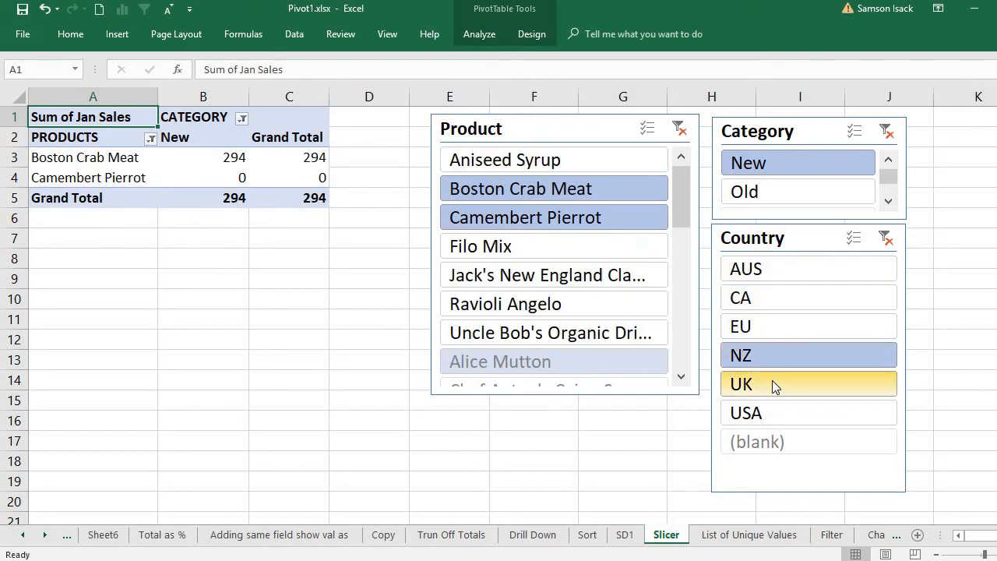
pyautogui.click(772, 381)
pyautogui.click(772, 421)
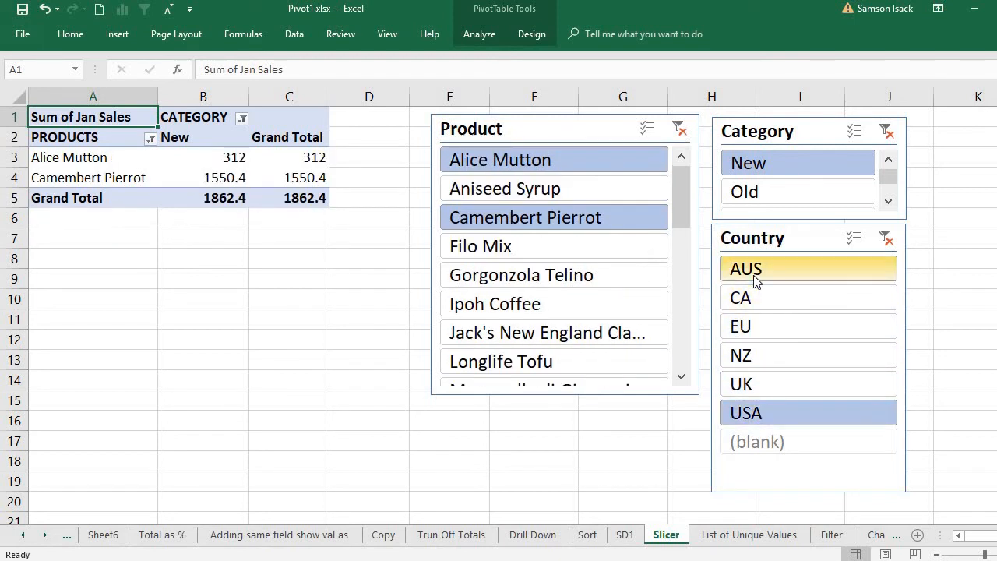
pyautogui.click(754, 275)
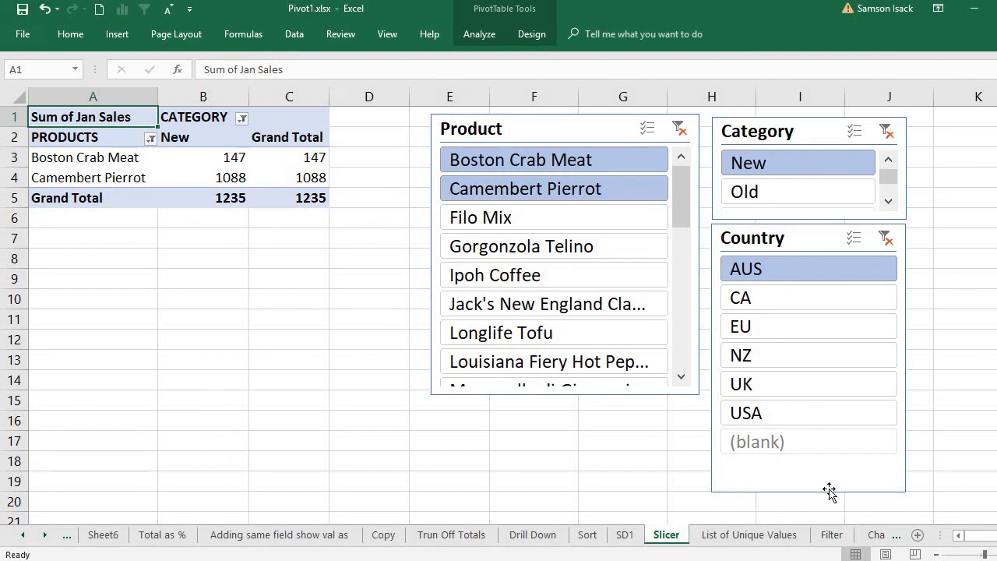
pyautogui.click(781, 406)
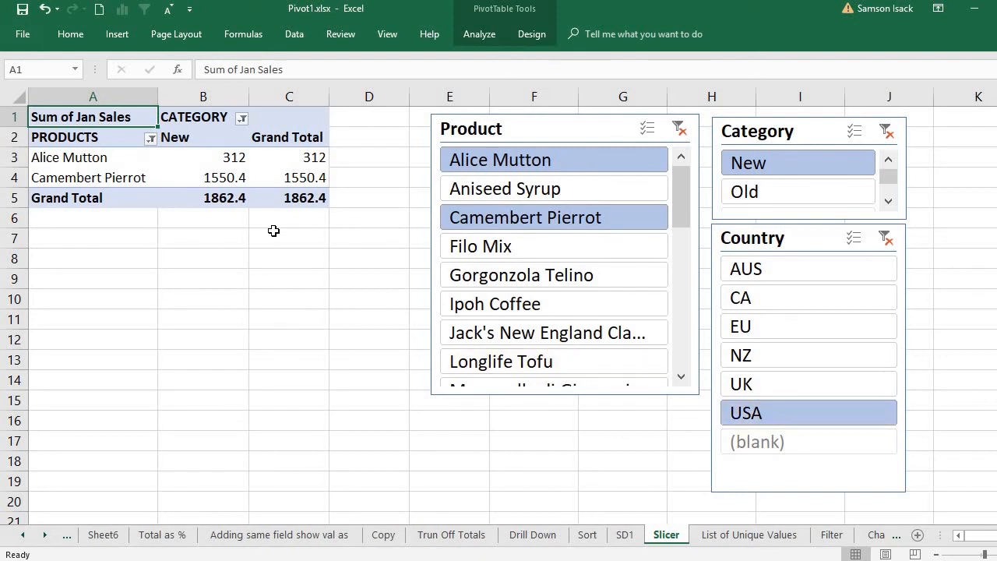
# - Show the PivotTable field list and move Product, Category and Country into the Filters area, leaving the field list closed
pyautogui.click(162, 165)
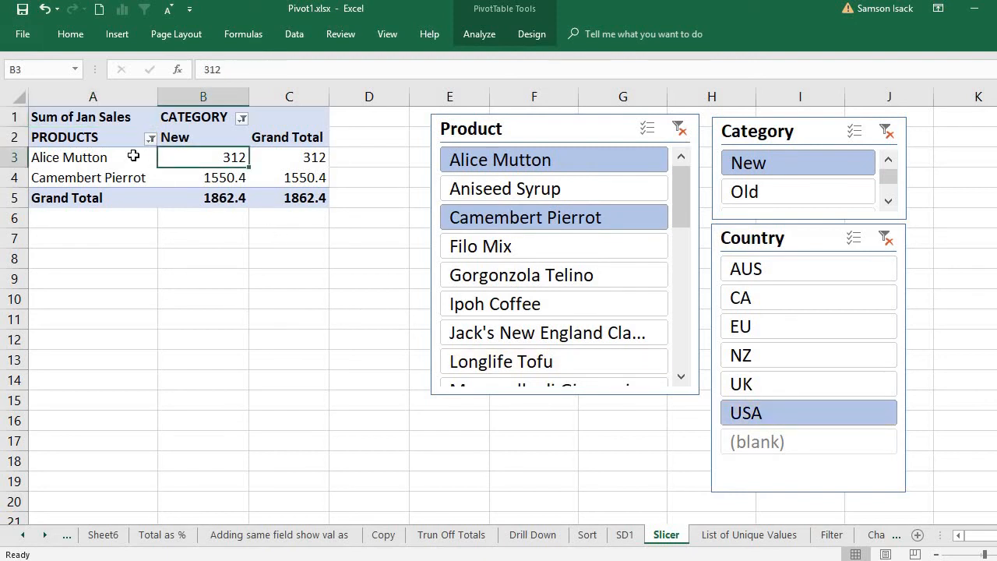
pyautogui.click(132, 159)
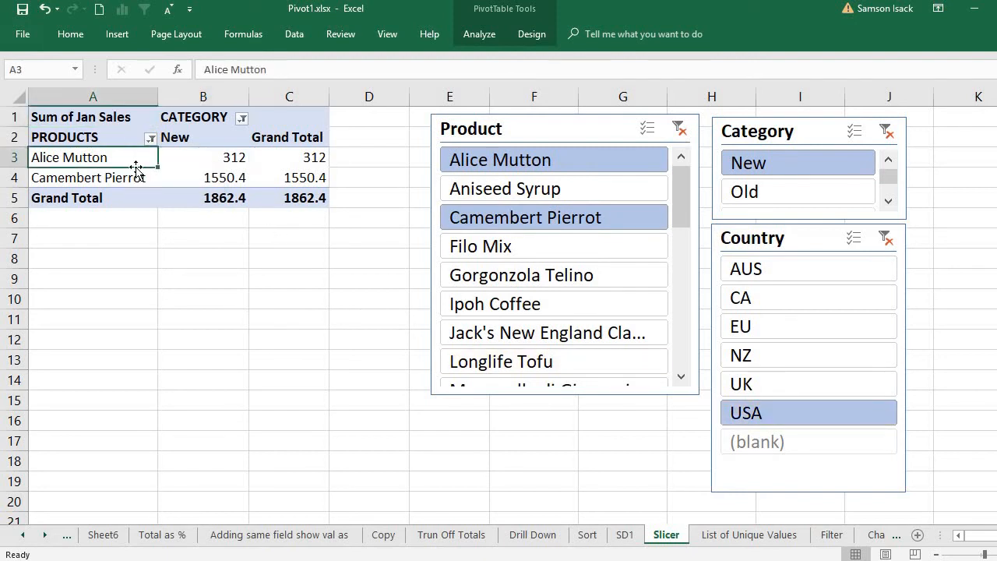
pyautogui.click(199, 165)
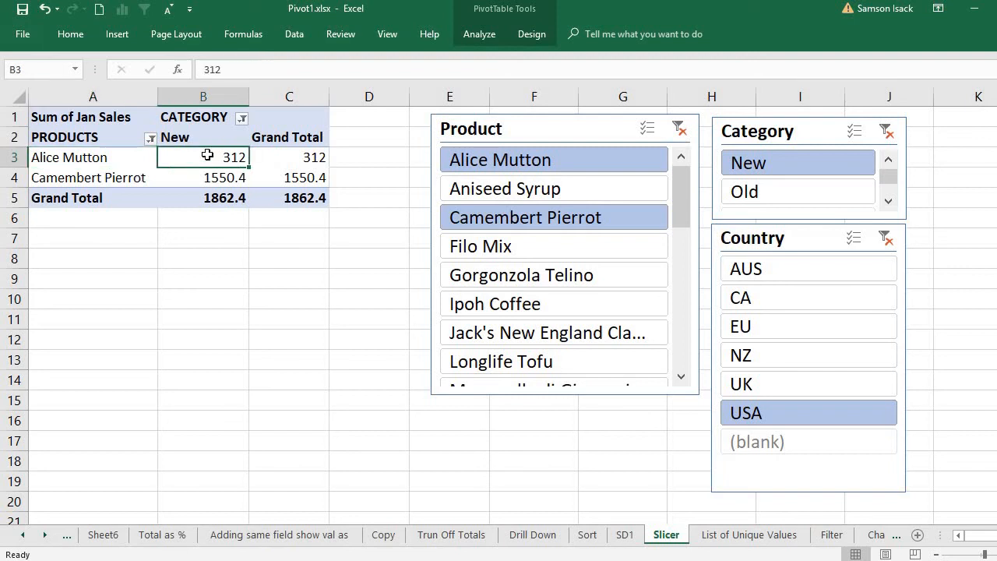
pyautogui.rightClick(207, 158)
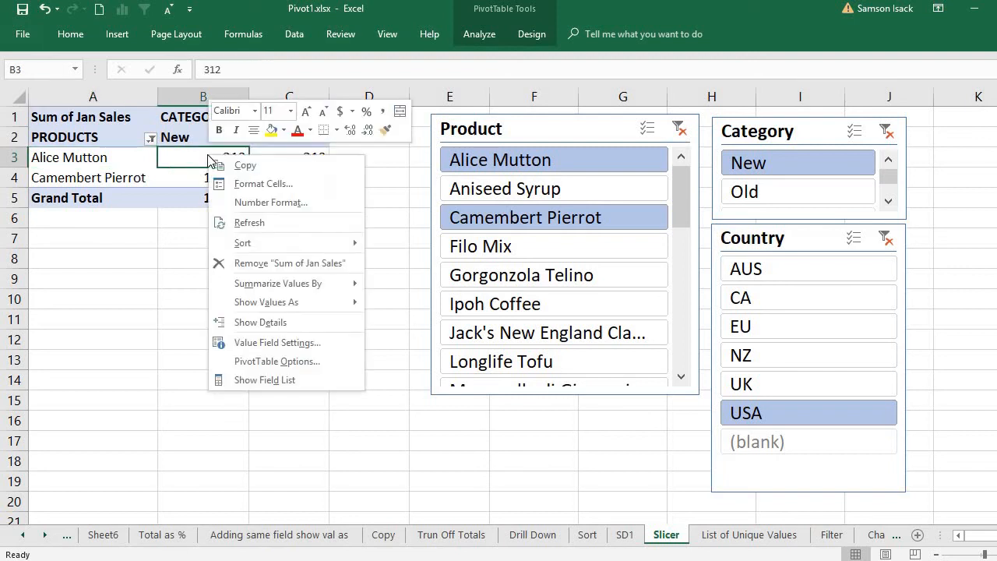
pyautogui.click(268, 379)
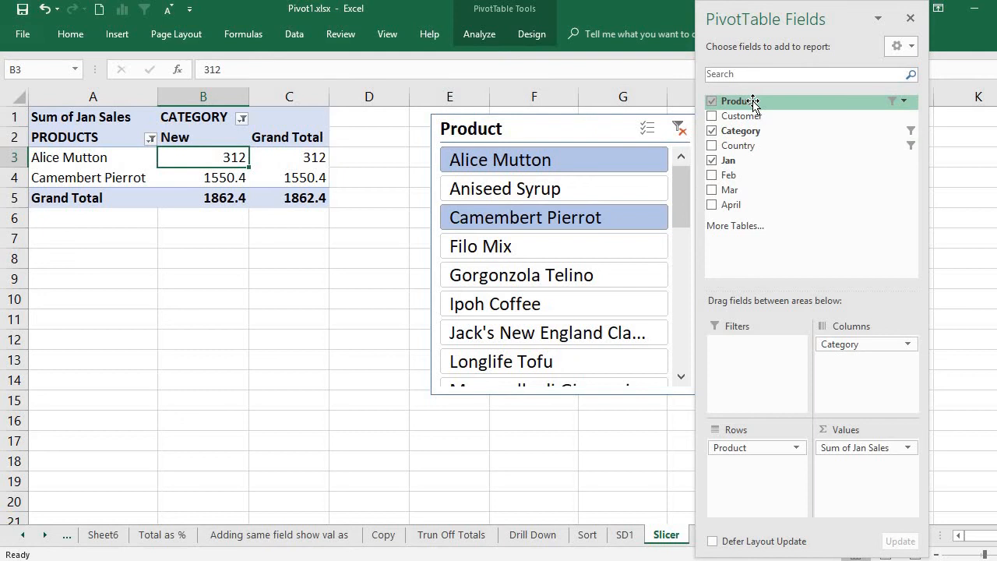
pyautogui.moveTo(753, 102); pyautogui.dragTo(737, 370)
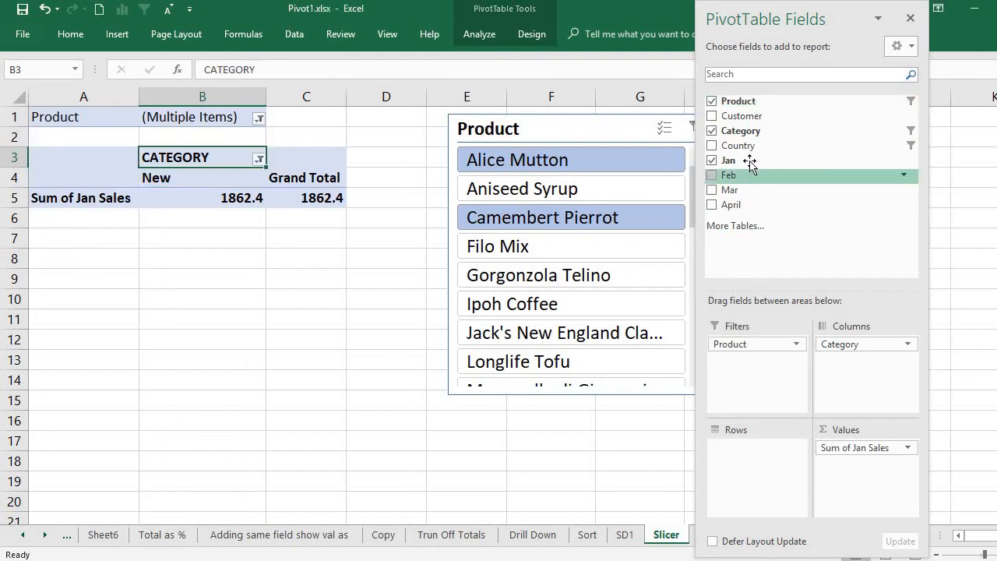
pyautogui.moveTo(748, 131); pyautogui.dragTo(753, 365)
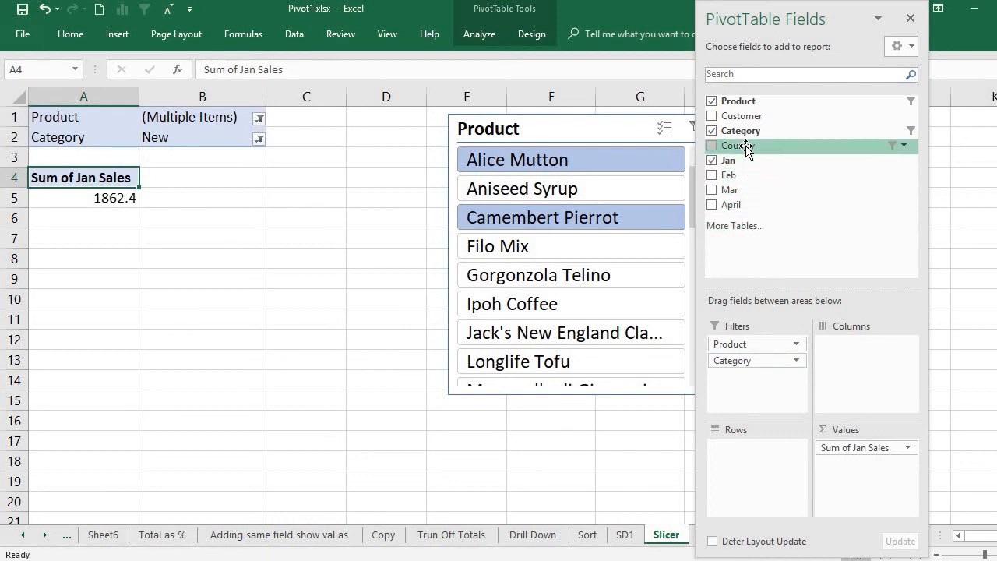
pyautogui.moveTo(746, 146); pyautogui.dragTo(725, 372)
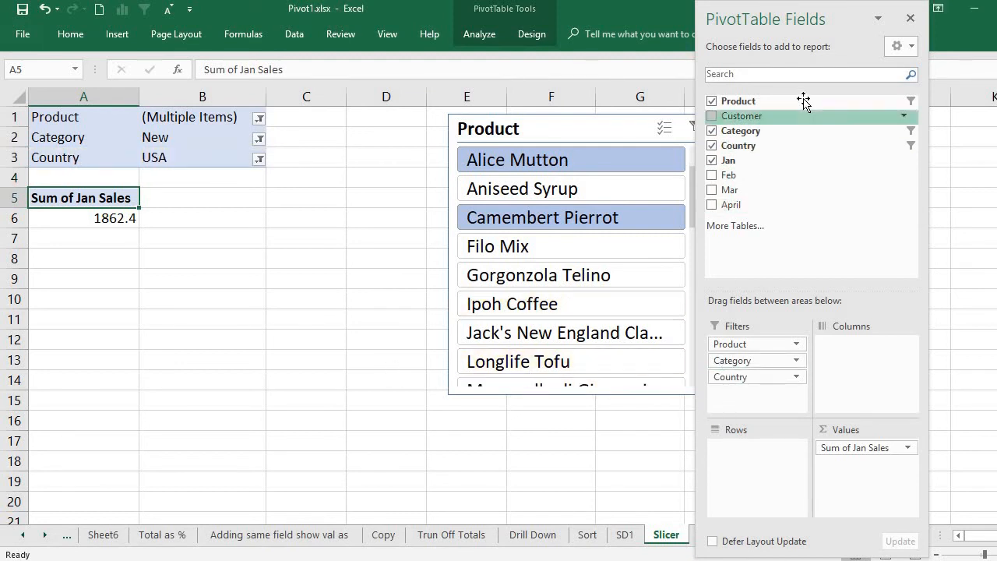
pyautogui.click(909, 24)
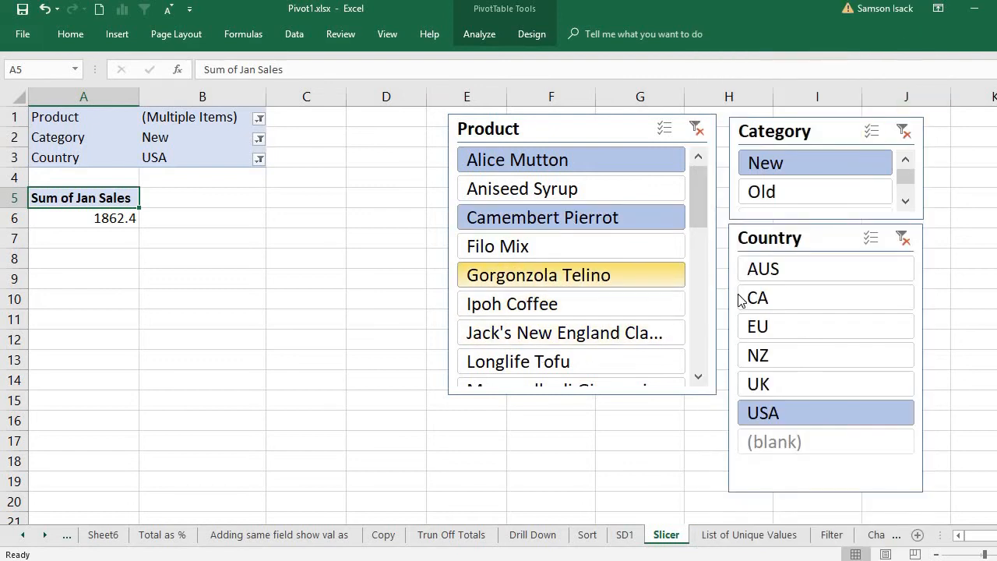
# - Switch the Category slicer to Old and, after checking the Product report filter's item list, clear the Product slicer's filter
pyautogui.click(761, 200)
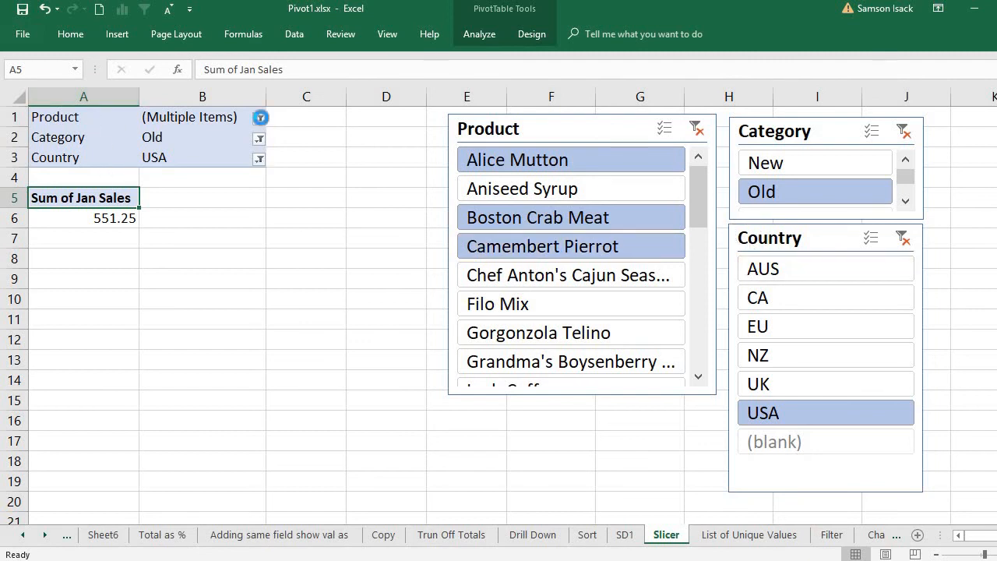
pyautogui.click(259, 119)
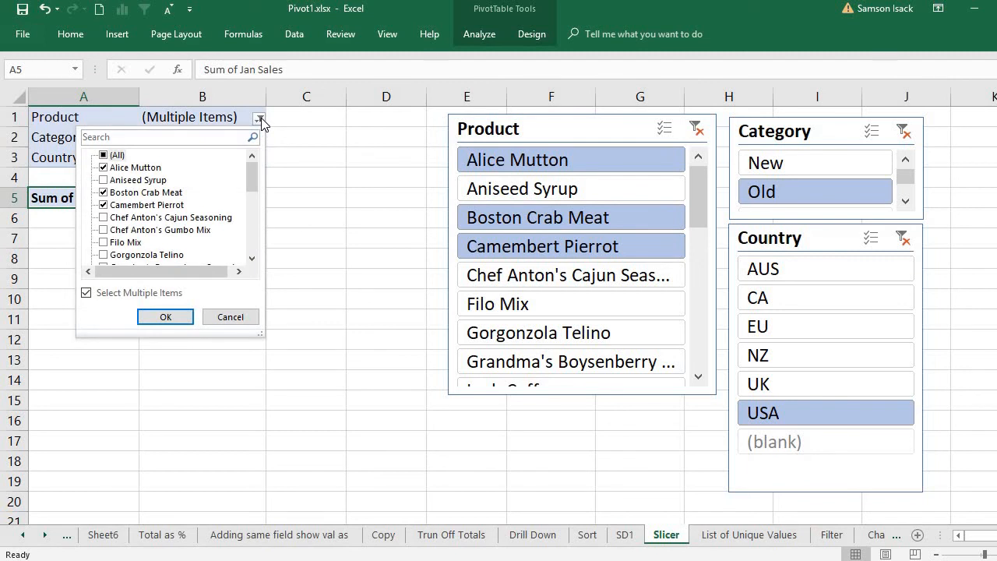
pyautogui.click(260, 120)
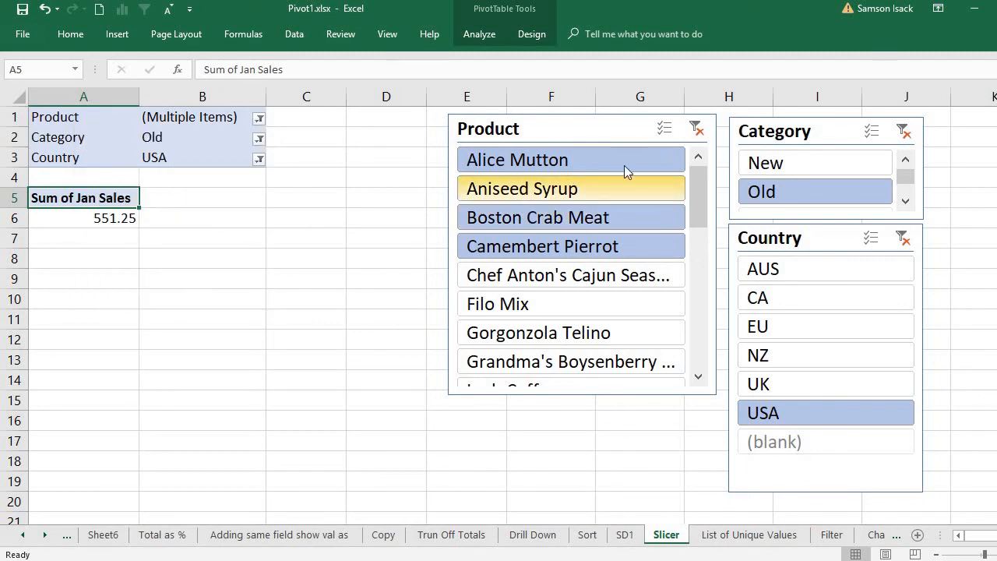
pyautogui.click(697, 129)
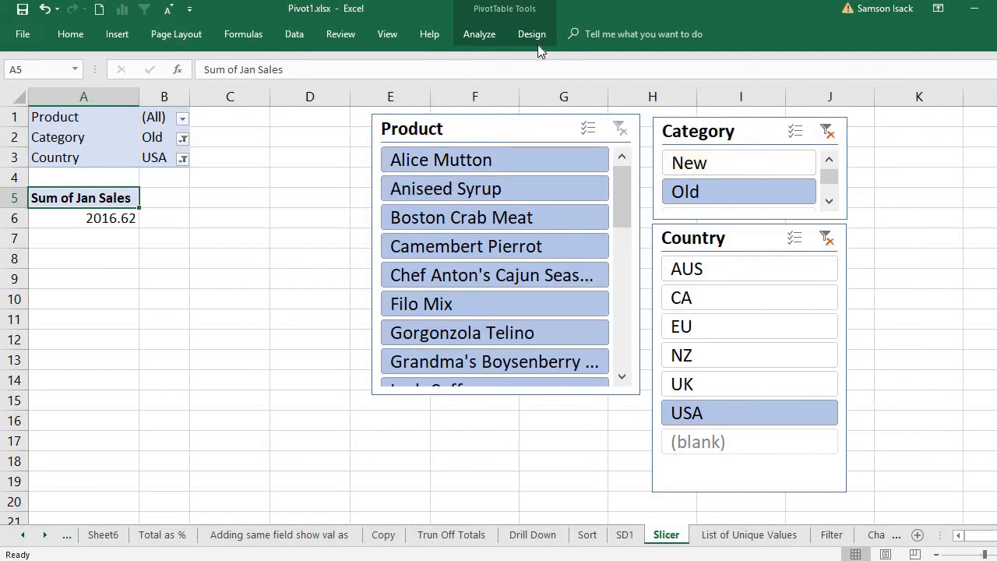
# - Reopen the PivotTable field list, move Product from Filters back to Rows, and close the field list
pyautogui.rightClick(106, 156)
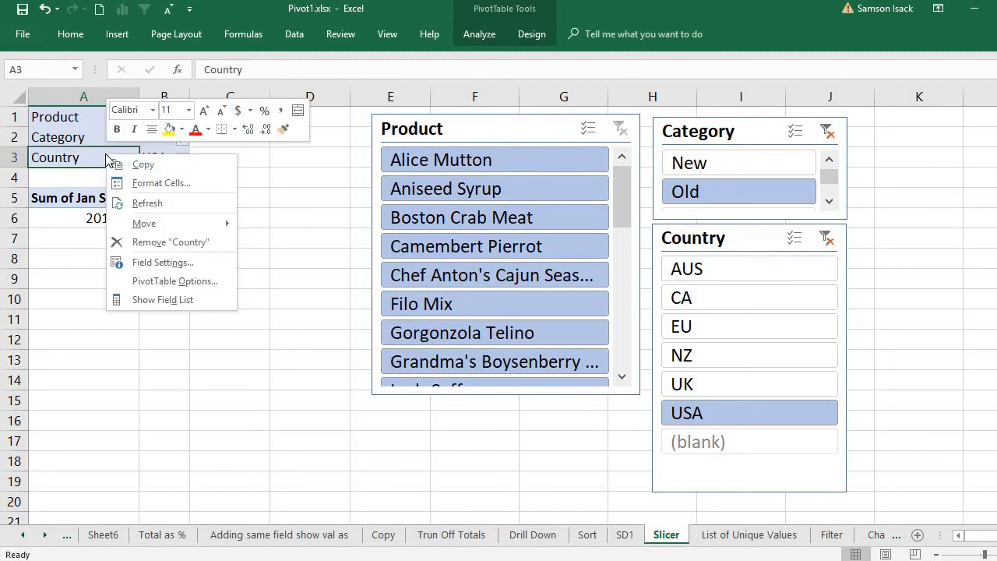
pyautogui.click(158, 298)
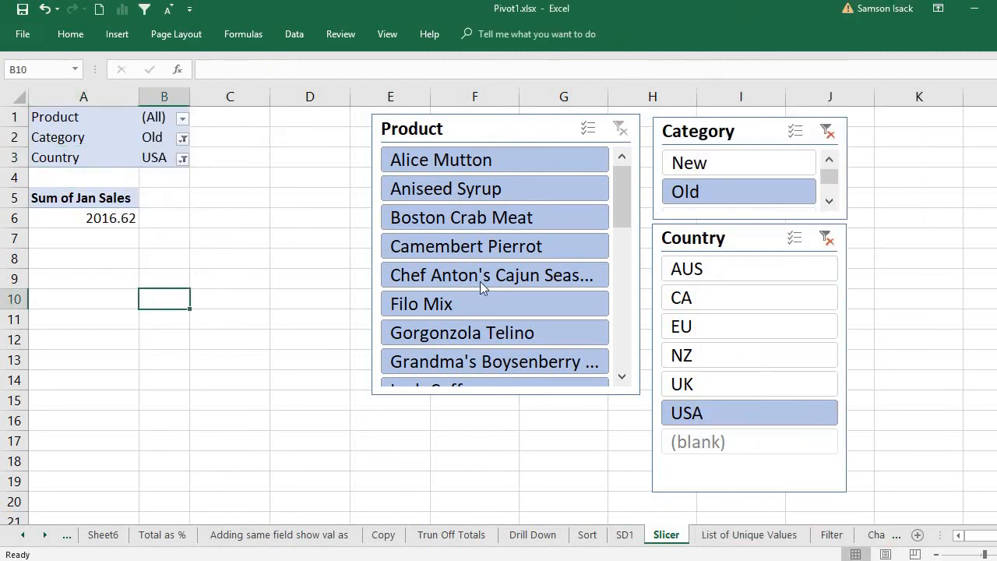
pyautogui.rightClick(78, 153)
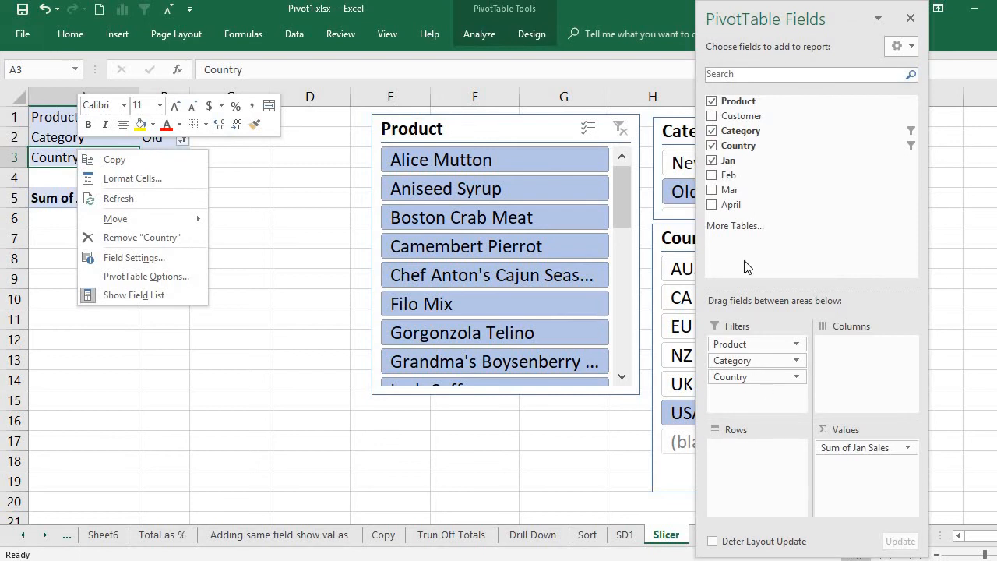
pyautogui.moveTo(740, 104); pyautogui.dragTo(775, 475)
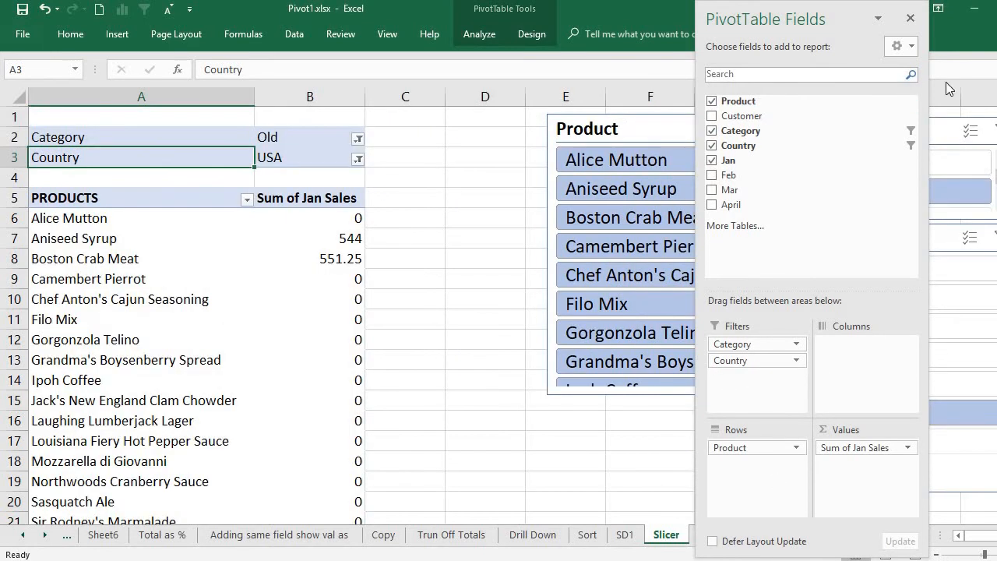
pyautogui.click(910, 18)
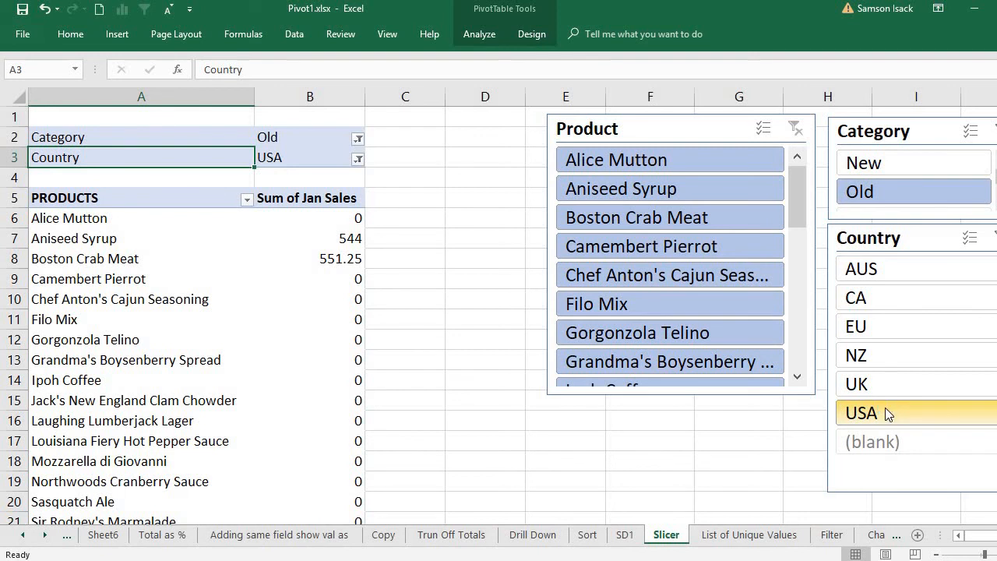
# - Switch the Country slicer to EU and on to CA, and select only Alice Mutton in the Product slicer
pyautogui.click(297, 163)
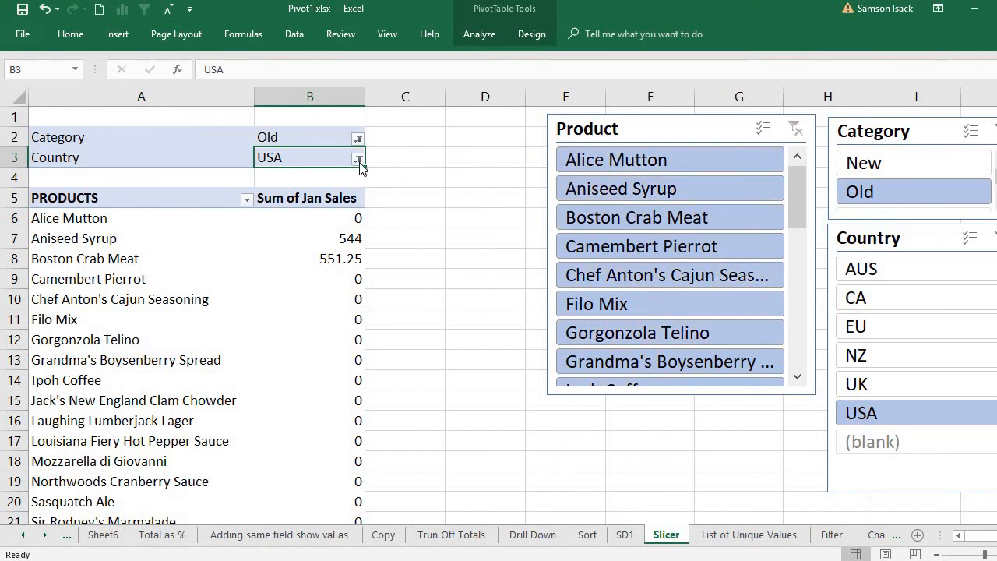
pyautogui.click(879, 325)
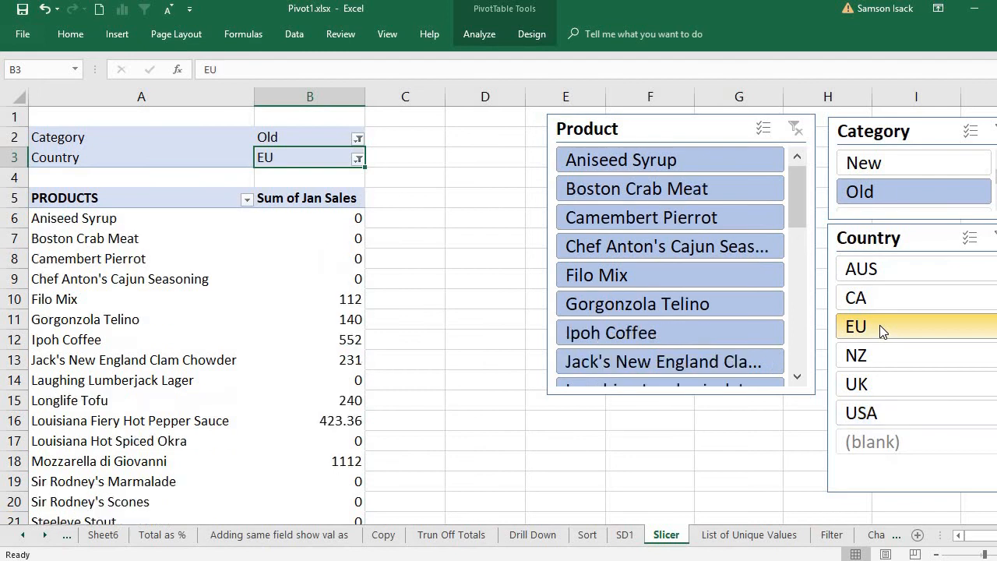
pyautogui.click(884, 297)
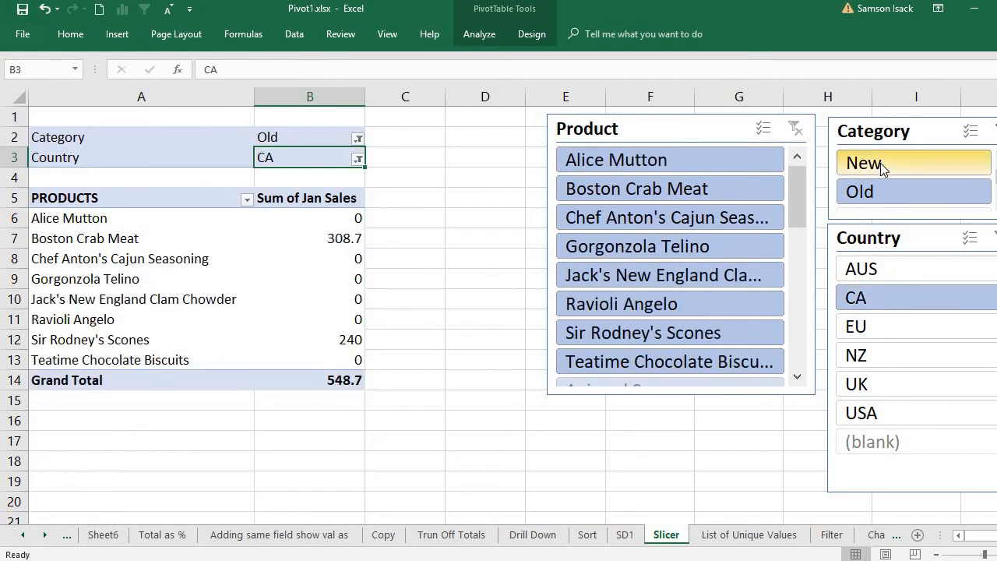
pyautogui.click(699, 165)
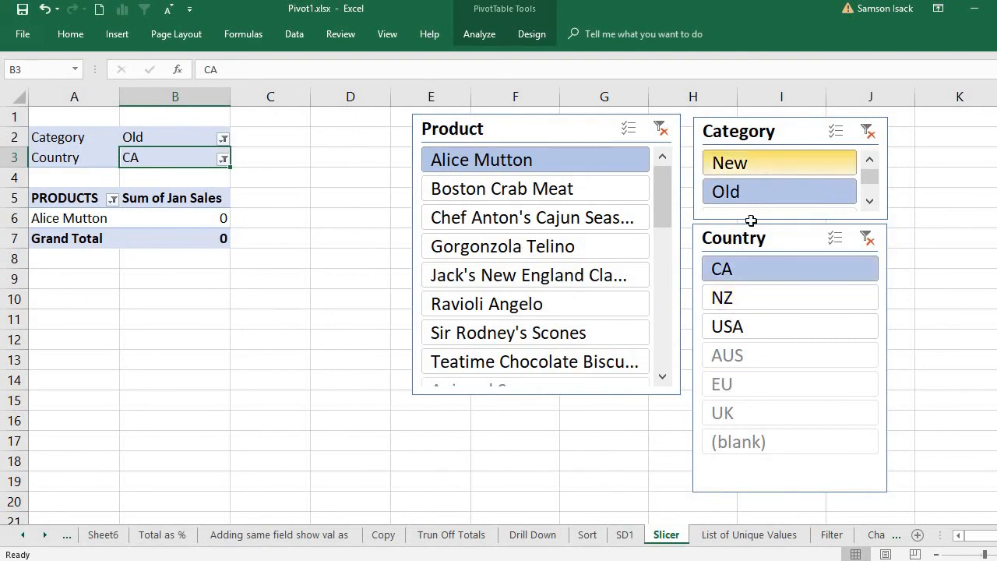
# - Examine the Country report filter's item list against the available countries in the Country slicer, leaving the CA selection as is
pyautogui.click(224, 159)
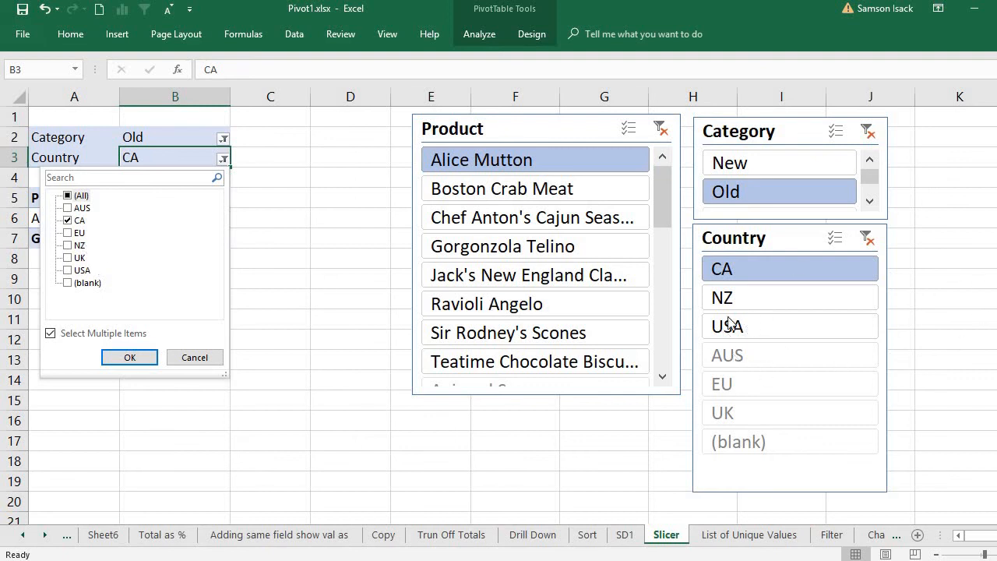
pyautogui.click(195, 358)
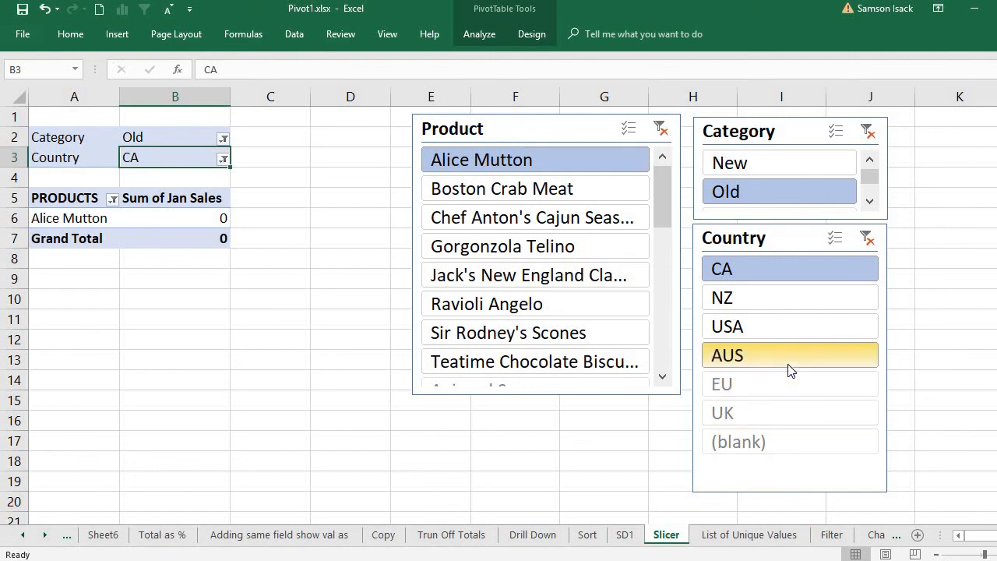
pyautogui.click(223, 160)
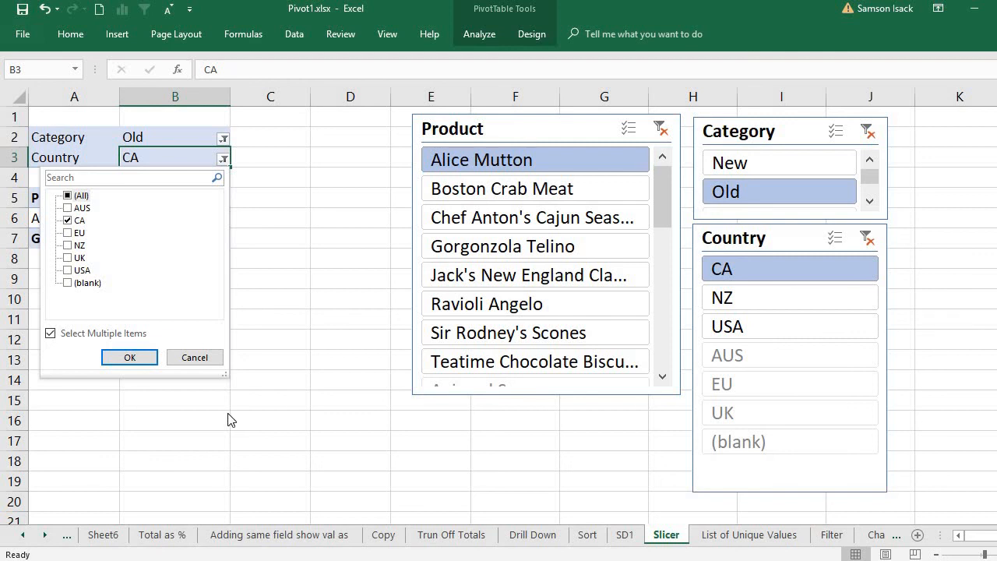
pyautogui.click(149, 358)
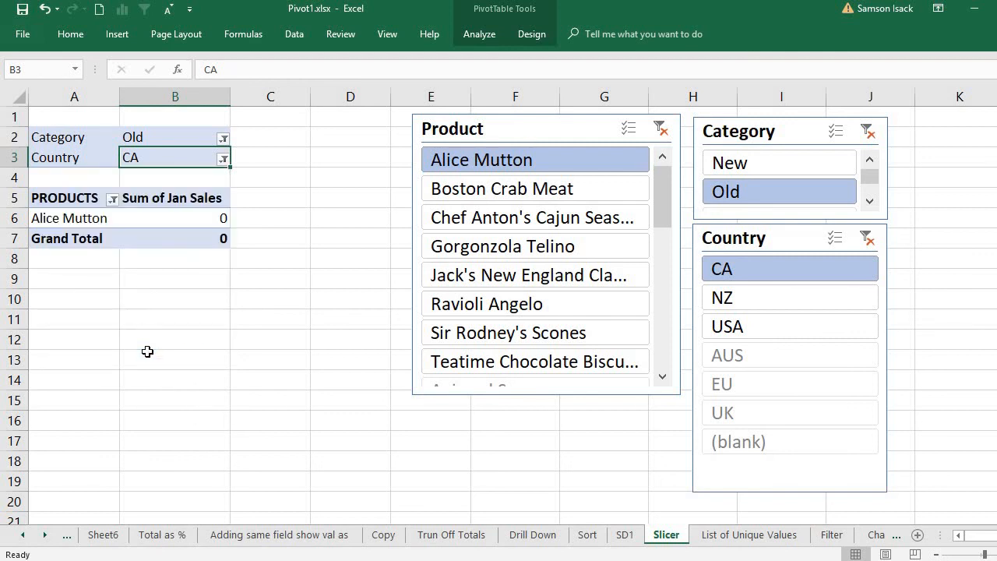
# - Clear the Product slicer's filter and move all three slicers closer to the widened PivotTable, keeping Country below Category
pyautogui.click(660, 129)
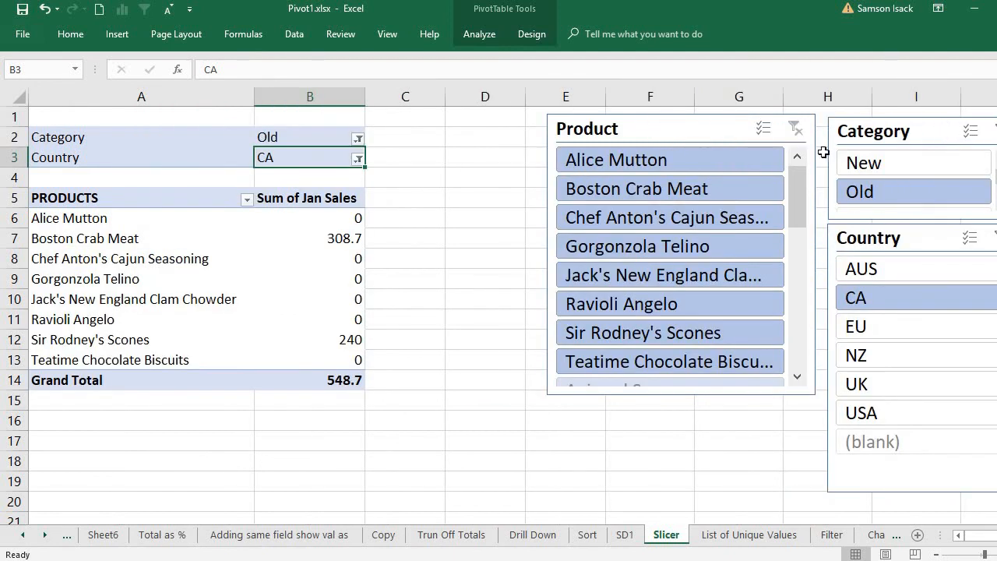
pyautogui.moveTo(679, 131); pyautogui.dragTo(583, 127)
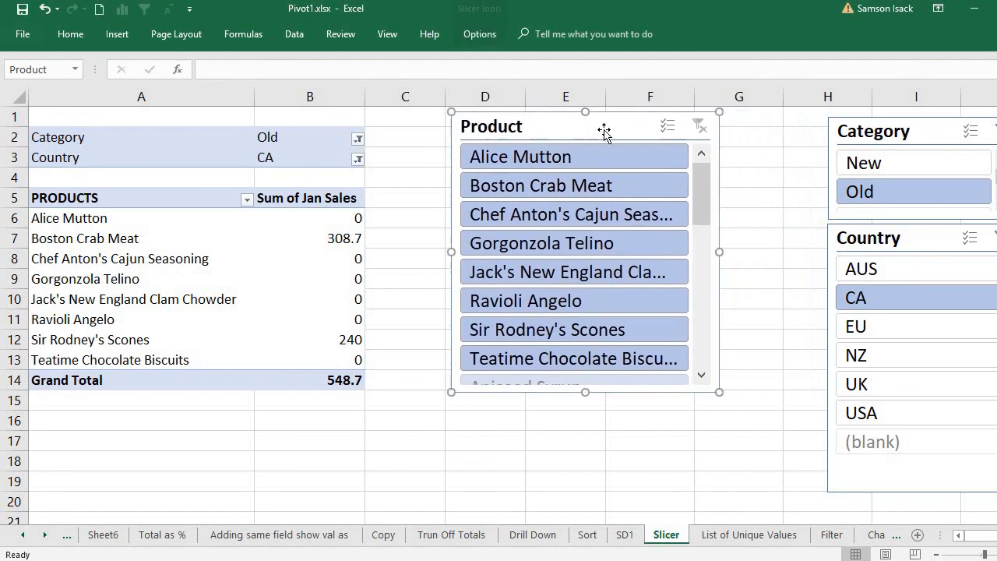
pyautogui.moveTo(879, 132); pyautogui.dragTo(790, 130)
pyautogui.moveTo(899, 237); pyautogui.dragTo(795, 237)
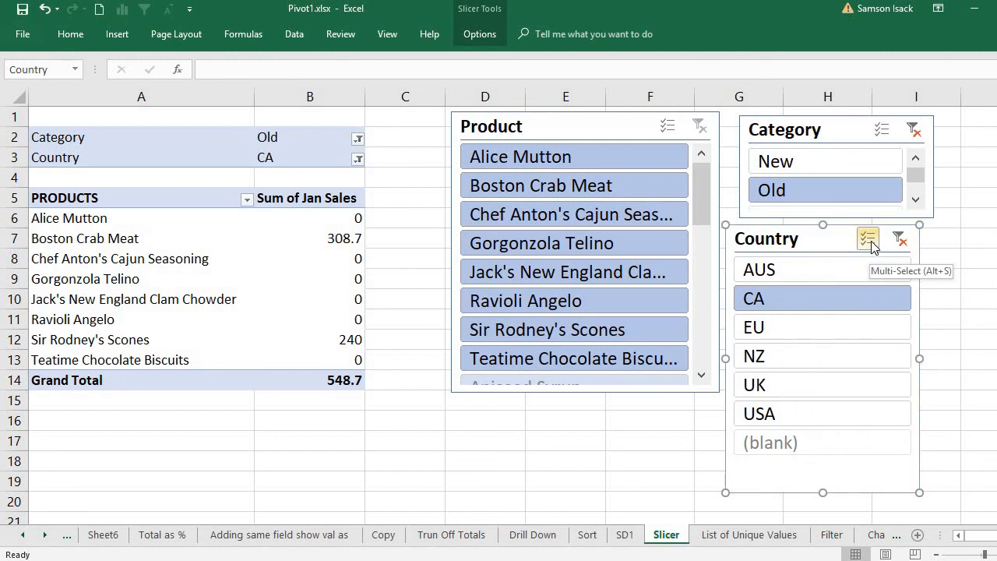
pyautogui.moveTo(848, 236); pyautogui.dragTo(846, 241)
# - Clear the filters of the Country and Category slicers and turn on multi-select for the Category slicer
pyautogui.click(919, 243)
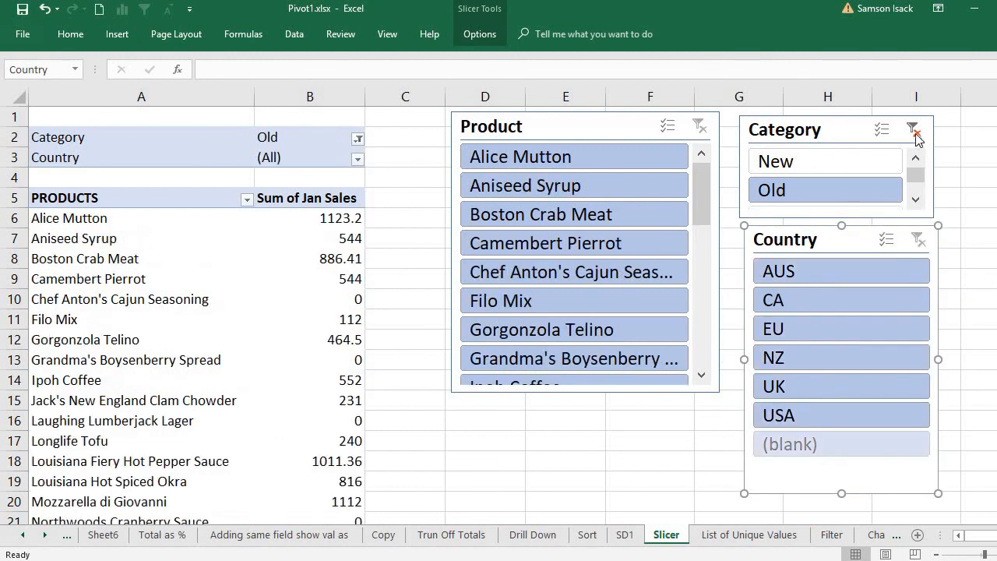
pyautogui.click(914, 130)
pyautogui.click(882, 130)
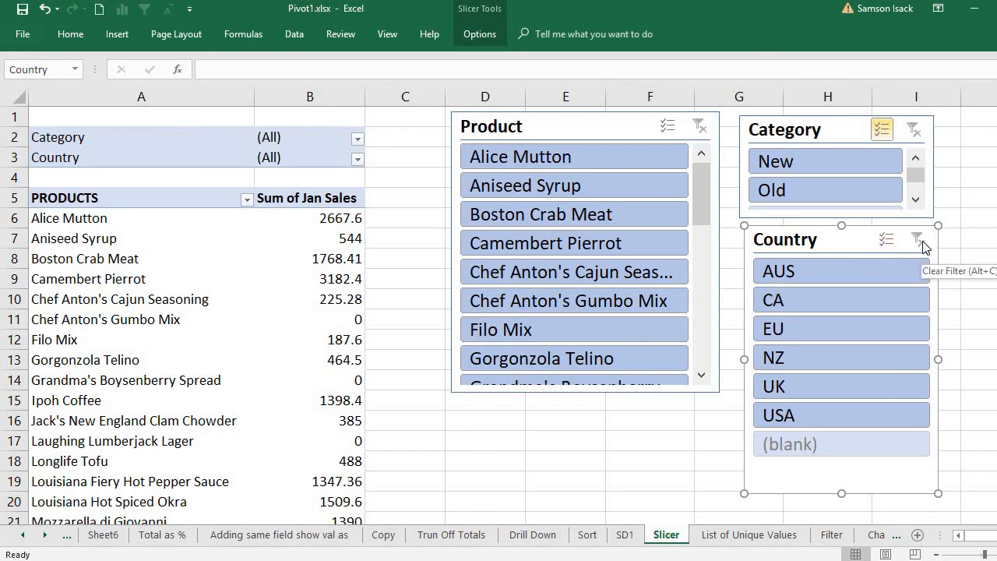
# - Filter the PivotTable to Boston Crab Meat with the Product slicer, and clear that filter again
pyautogui.click(538, 216)
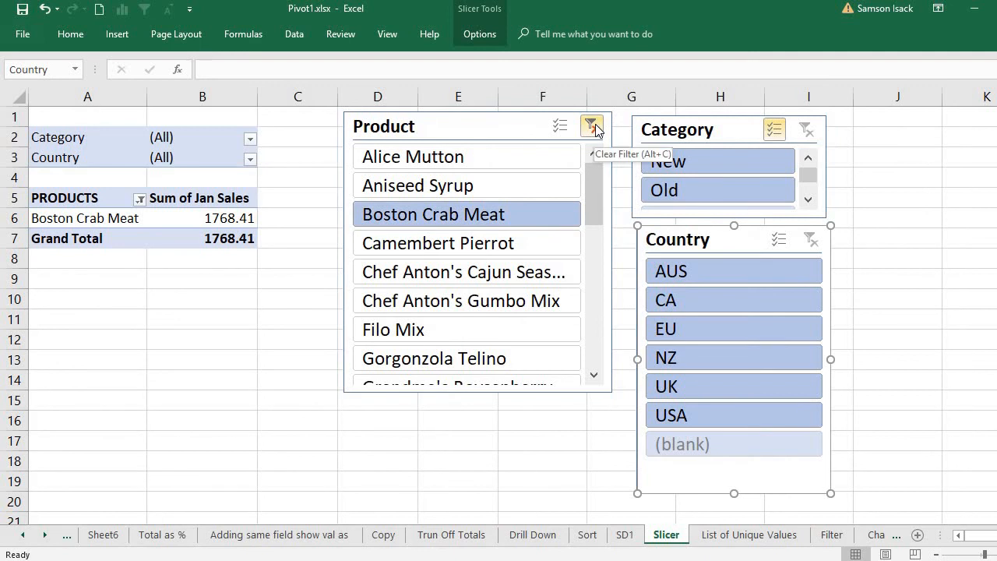
pyautogui.click(592, 127)
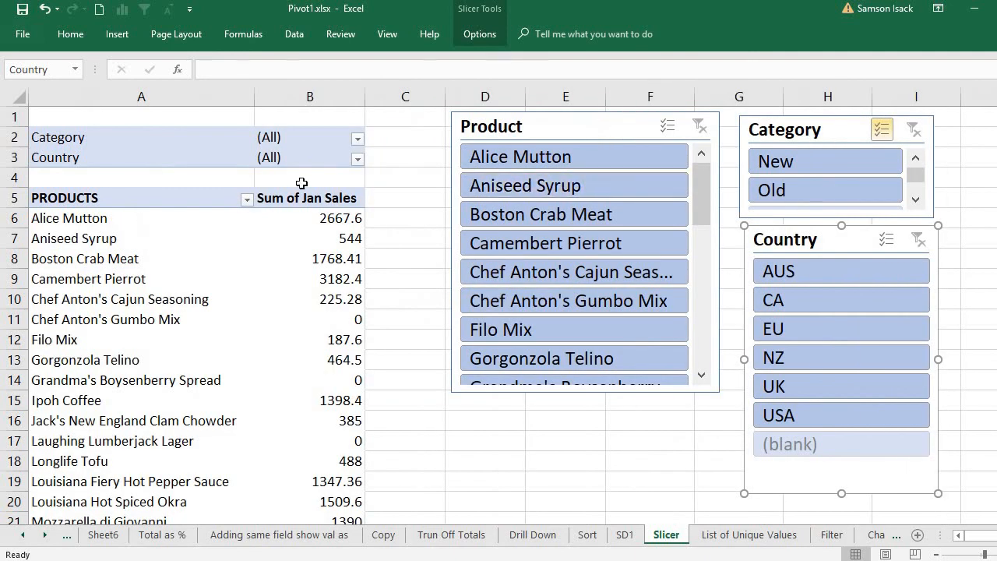